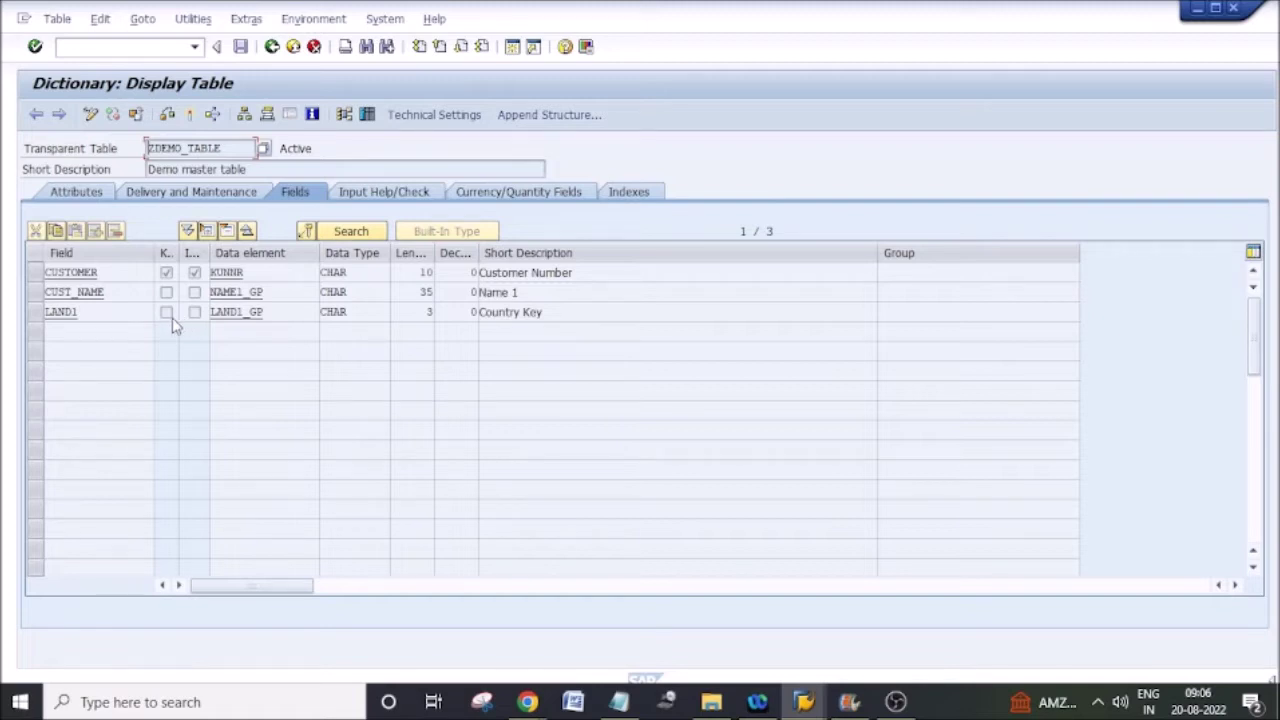
# Switch ZDEMO_TABLE to change mode and review its existing table maintenance generator settings
pyautogui.click(90, 115)
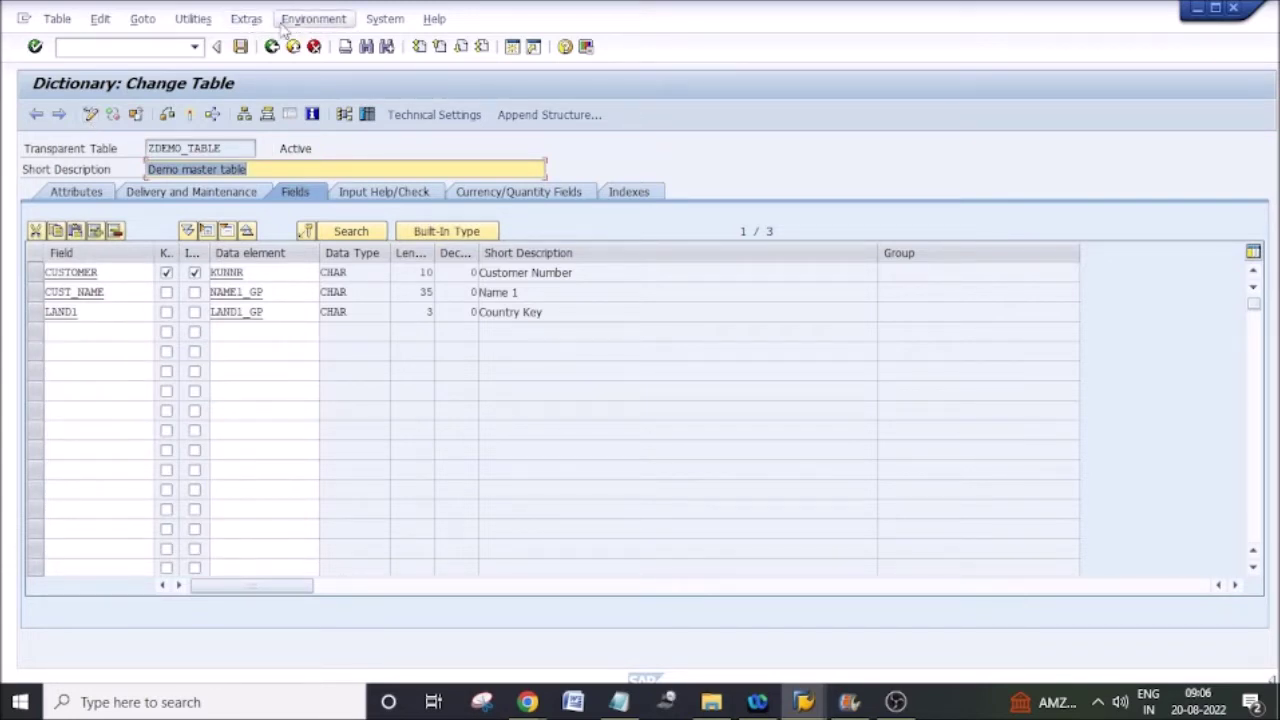
pyautogui.click(314, 22)
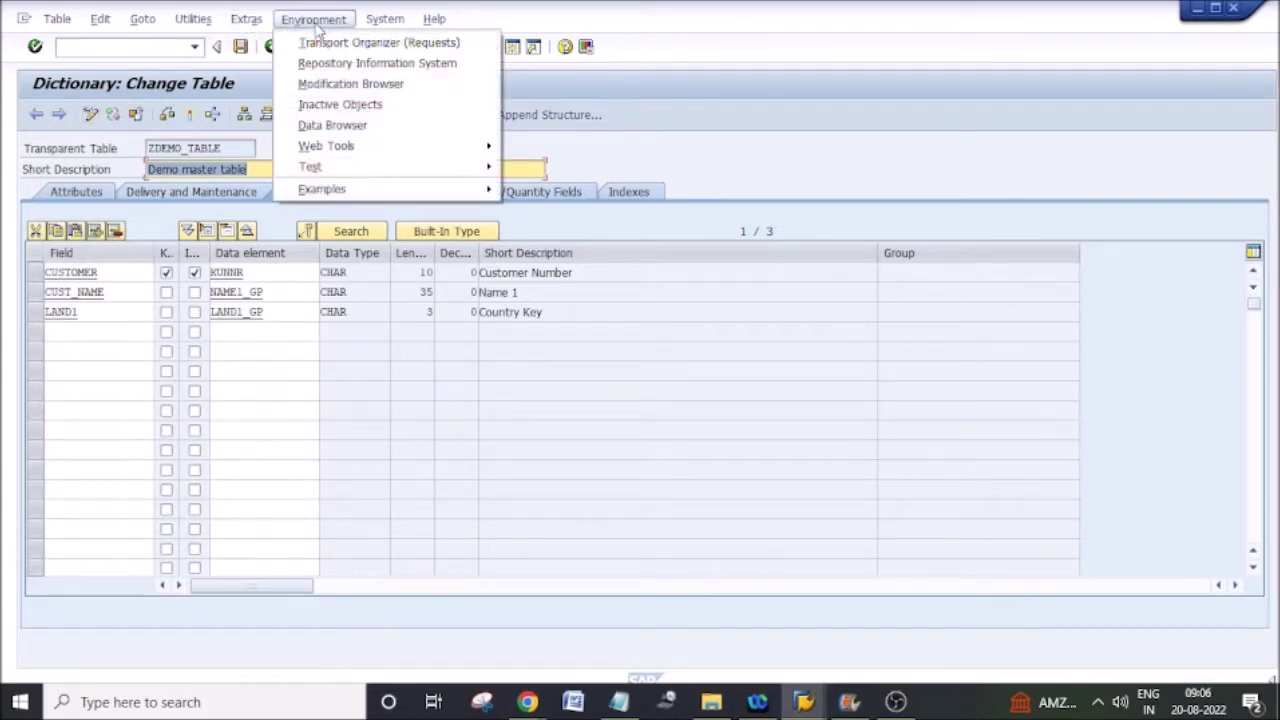
pyautogui.moveTo(193, 19)
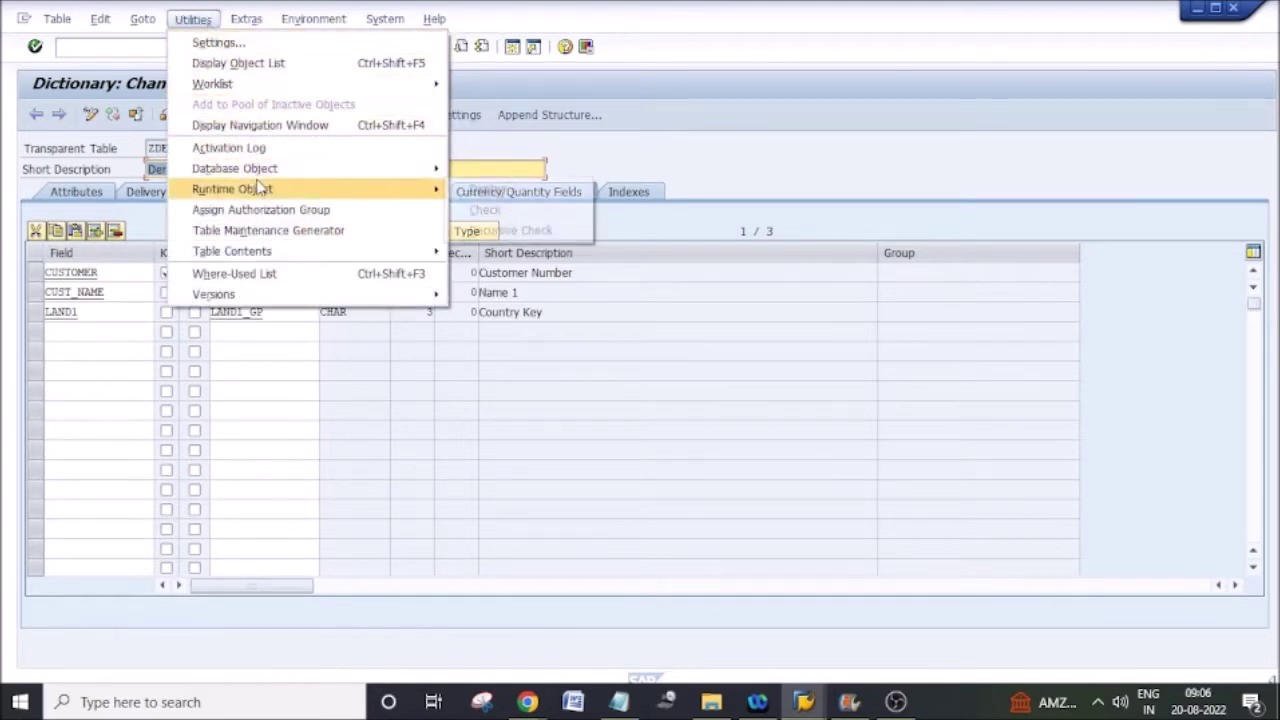
pyautogui.moveTo(250, 28)
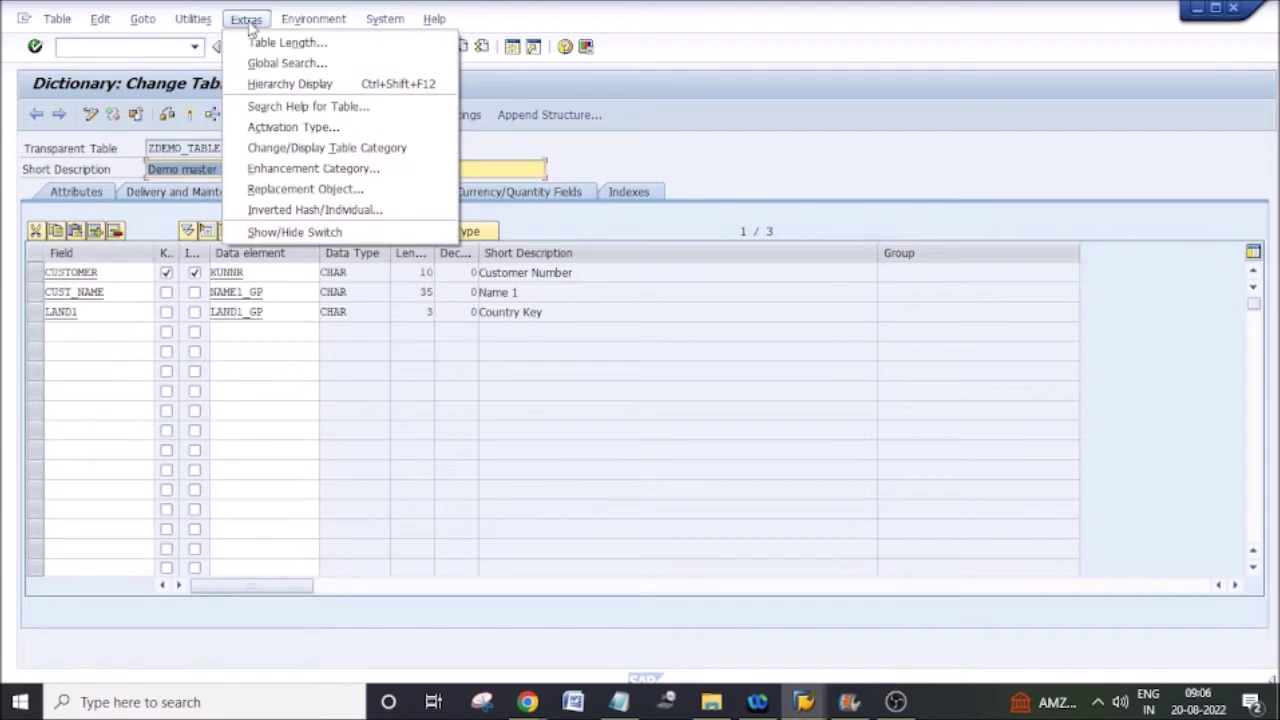
pyautogui.moveTo(311, 30)
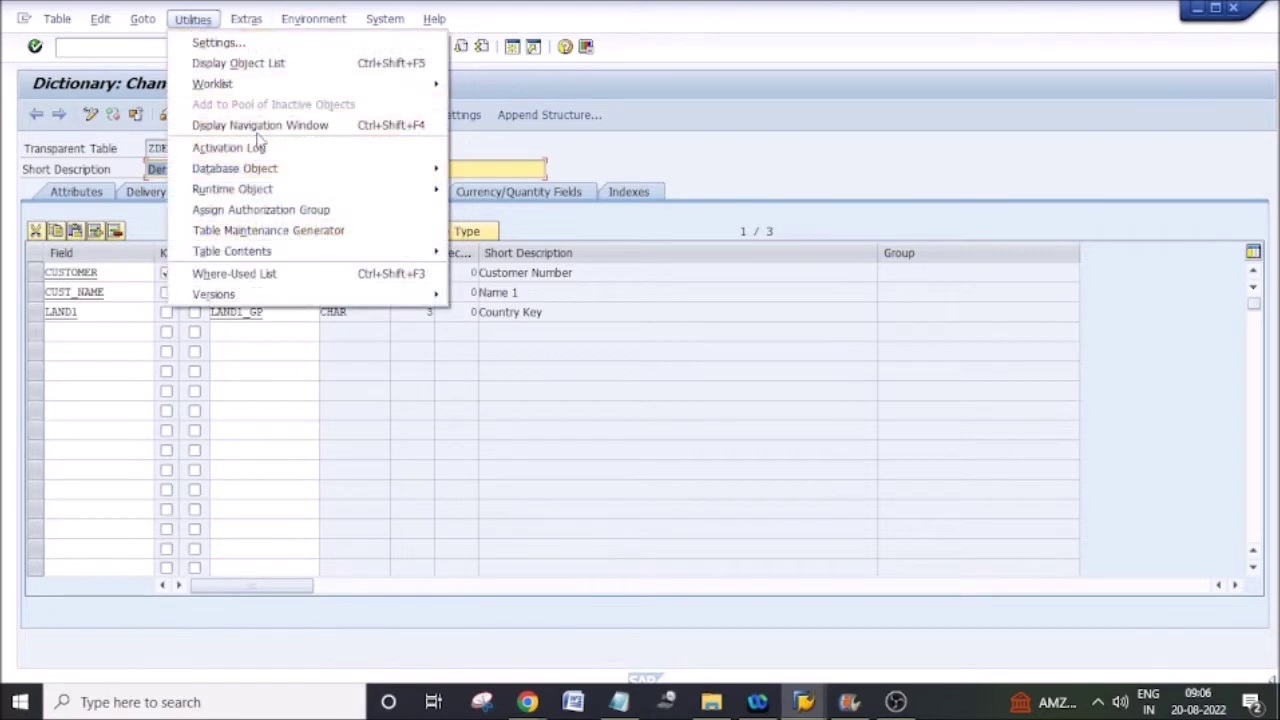
pyautogui.click(279, 231)
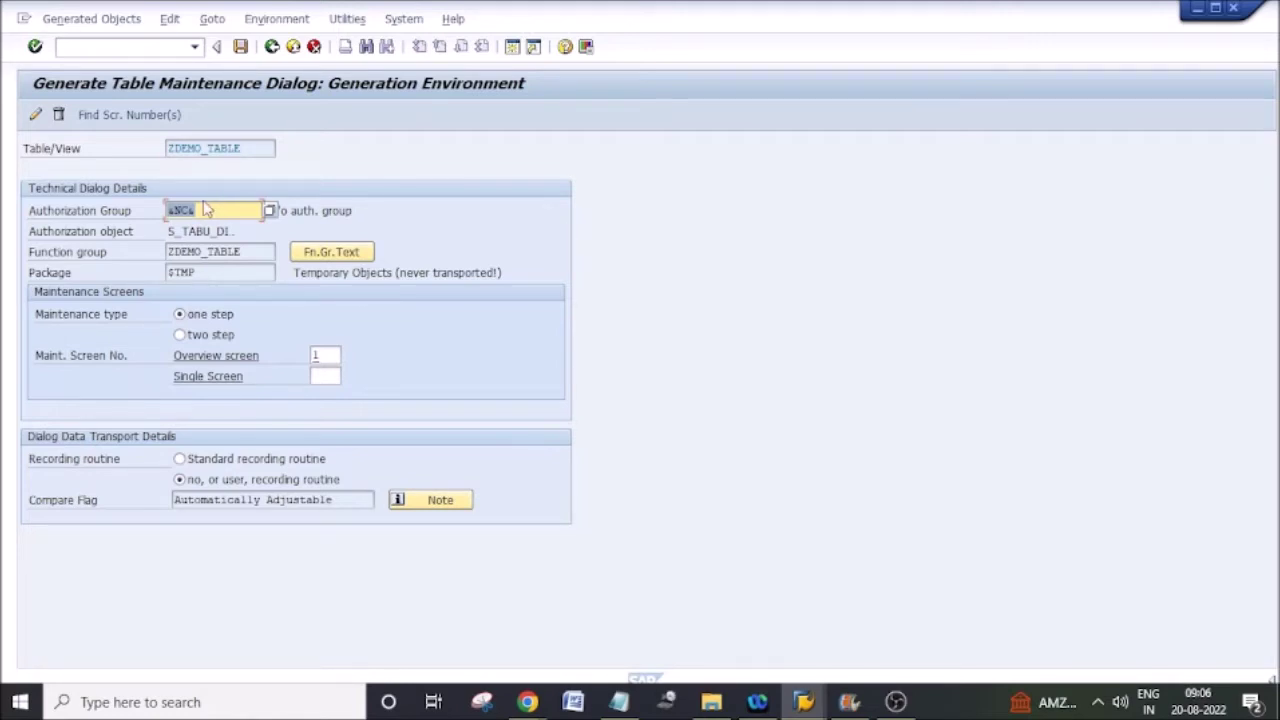
pyautogui.click(271, 46)
# Add a non-key field CITY with data element ORT01 below LAND1 in the table's field list
pyautogui.click(132, 338)
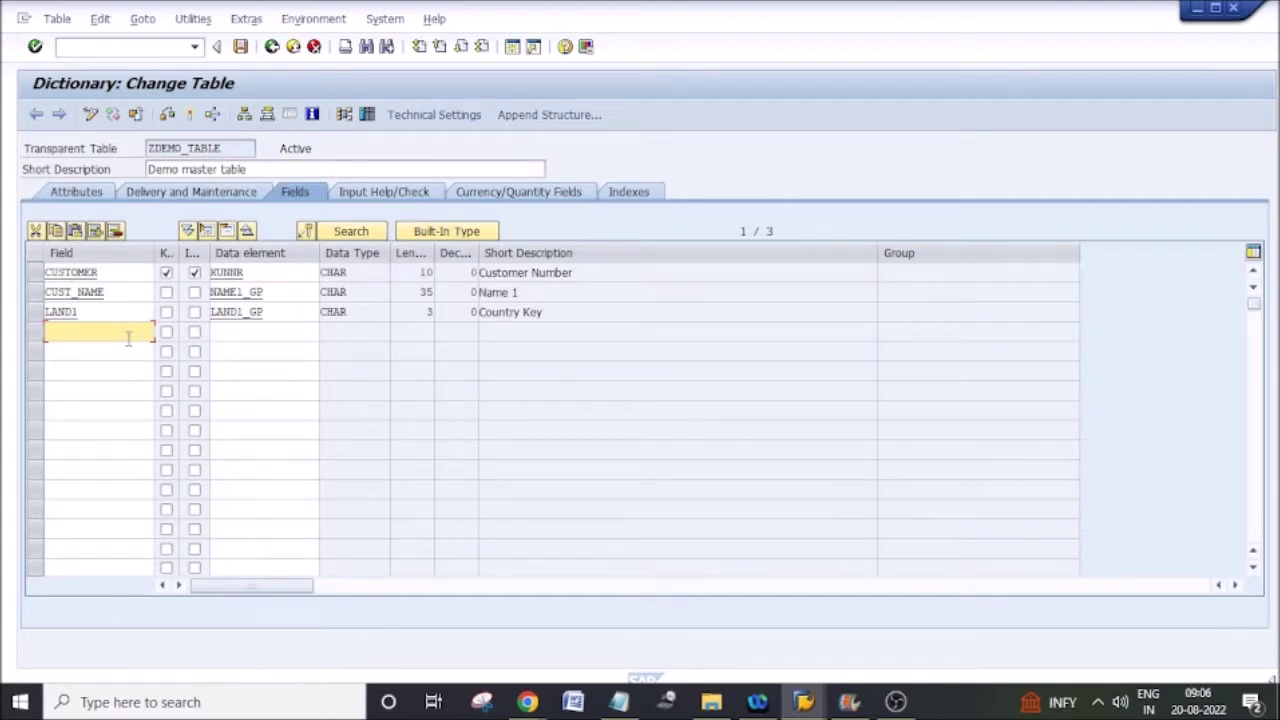
pyautogui.write('Phone')
pyautogui.press('BackSpace')
pyautogui.press('BackSpace')
pyautogui.press('BackSpace')
pyautogui.press('BackSpace')
pyautogui.press('BackSpace')
pyautogui.write('City')
pyautogui.press('Tab')
pyautogui.click(253, 335)
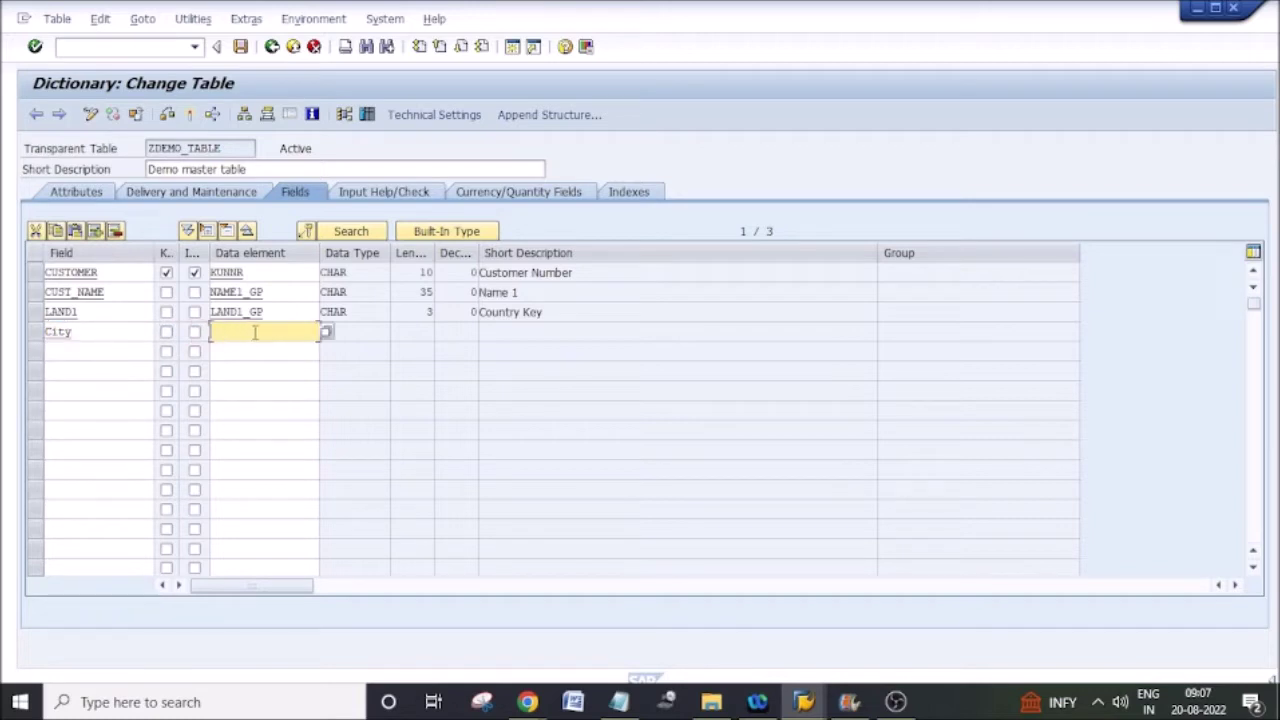
pyautogui.write('ort01')
pyautogui.press('Return')
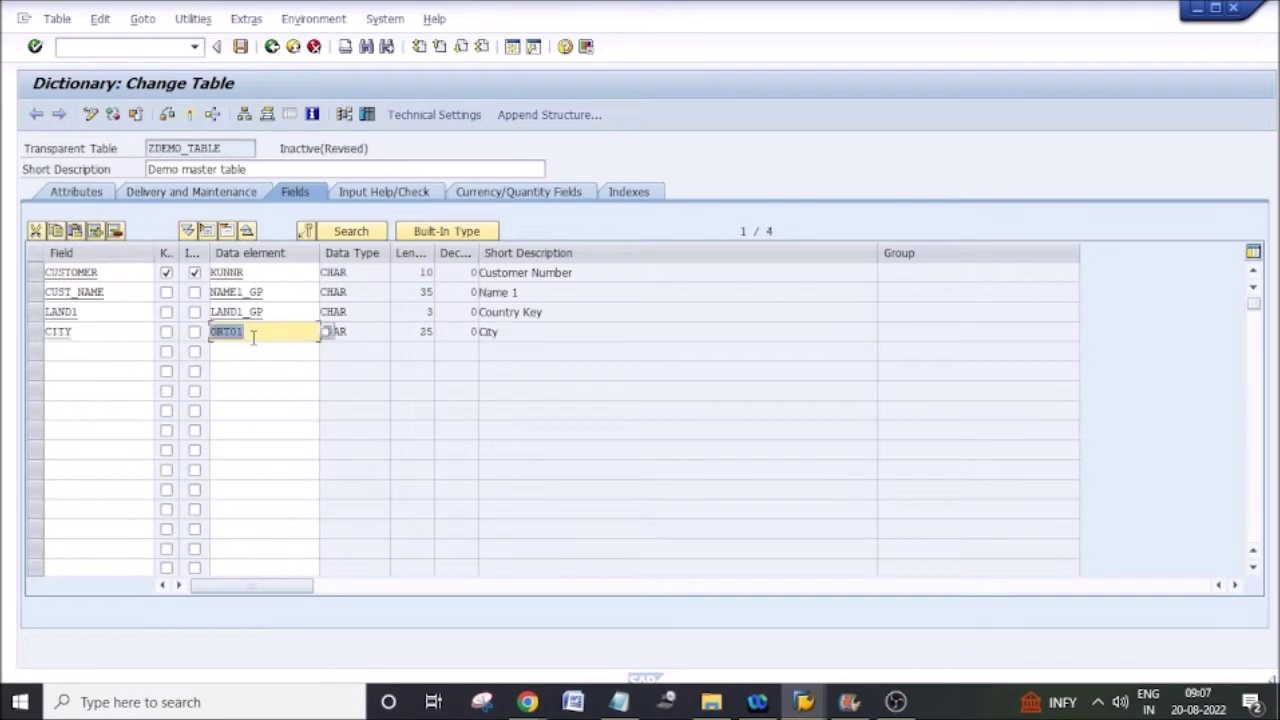
pyautogui.click(376, 339)
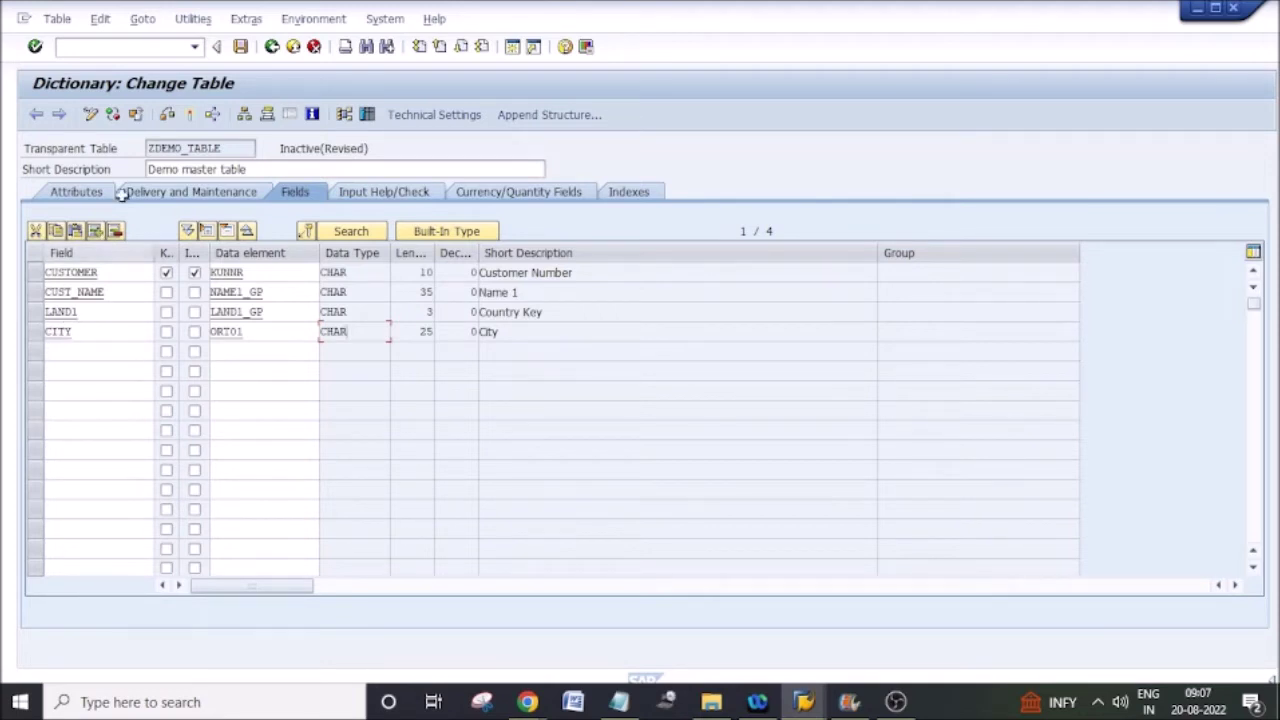
# Activate the changed table without displaying the activation log
pyautogui.click(103, 338)
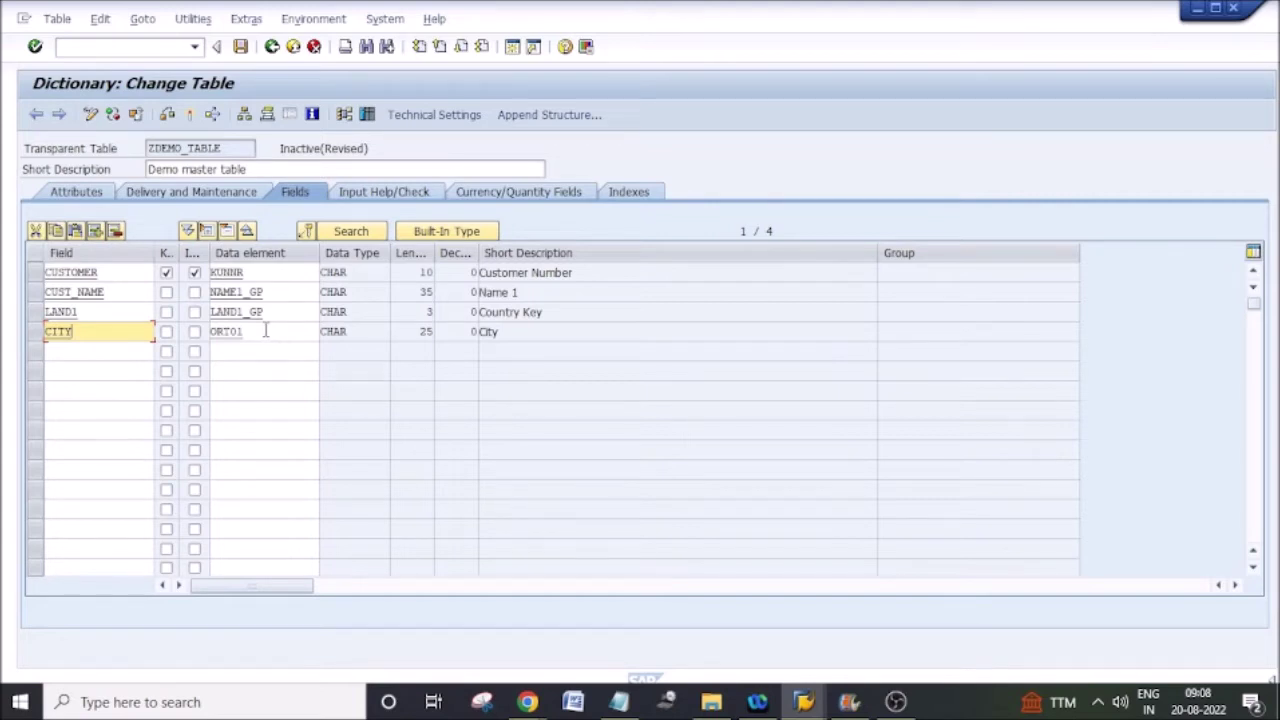
pyautogui.click(188, 117)
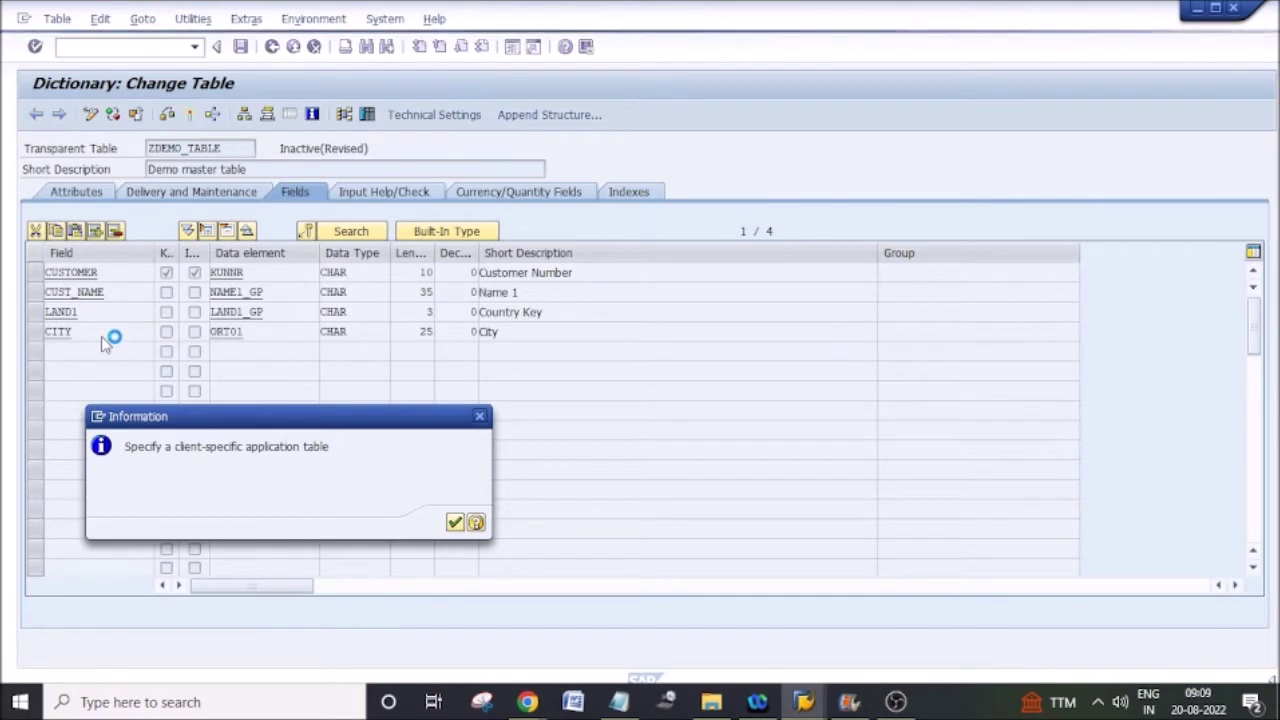
pyautogui.press('Return')
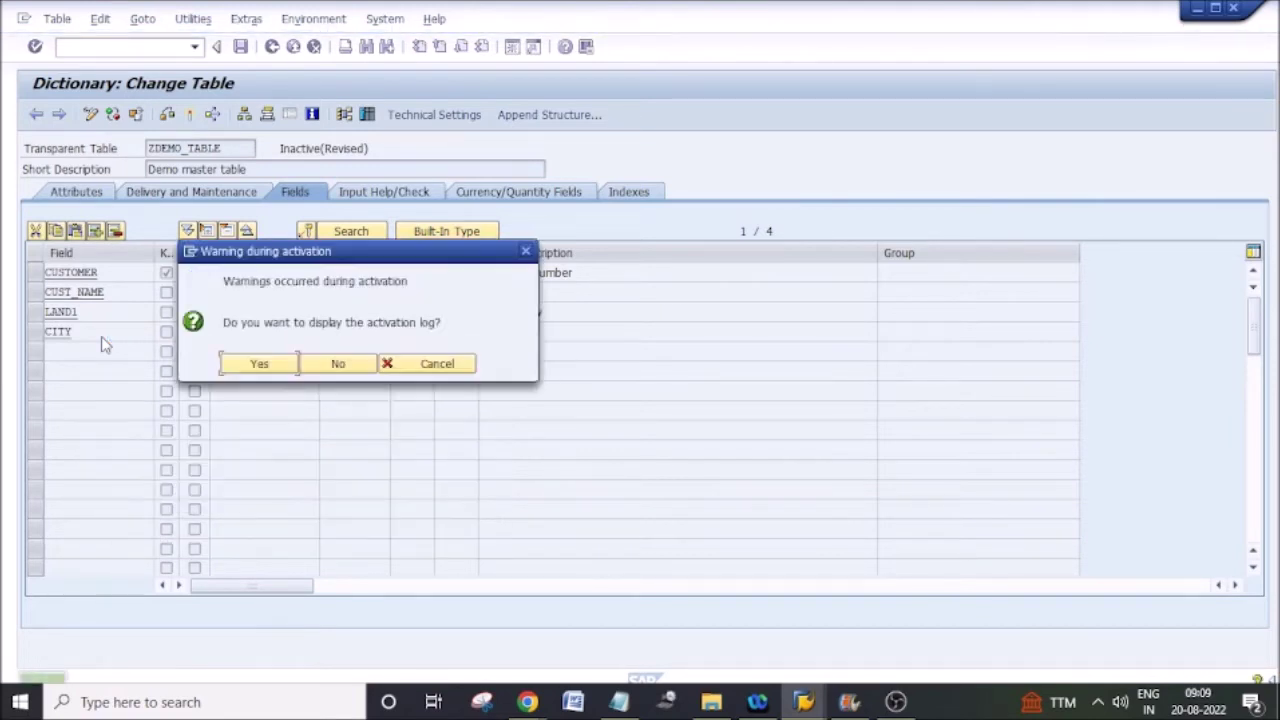
pyautogui.click(325, 364)
# Display all entries of ZDEMO_TABLE in the data browser to check for the CITY column, and return to the table definition
pyautogui.click(283, 333)
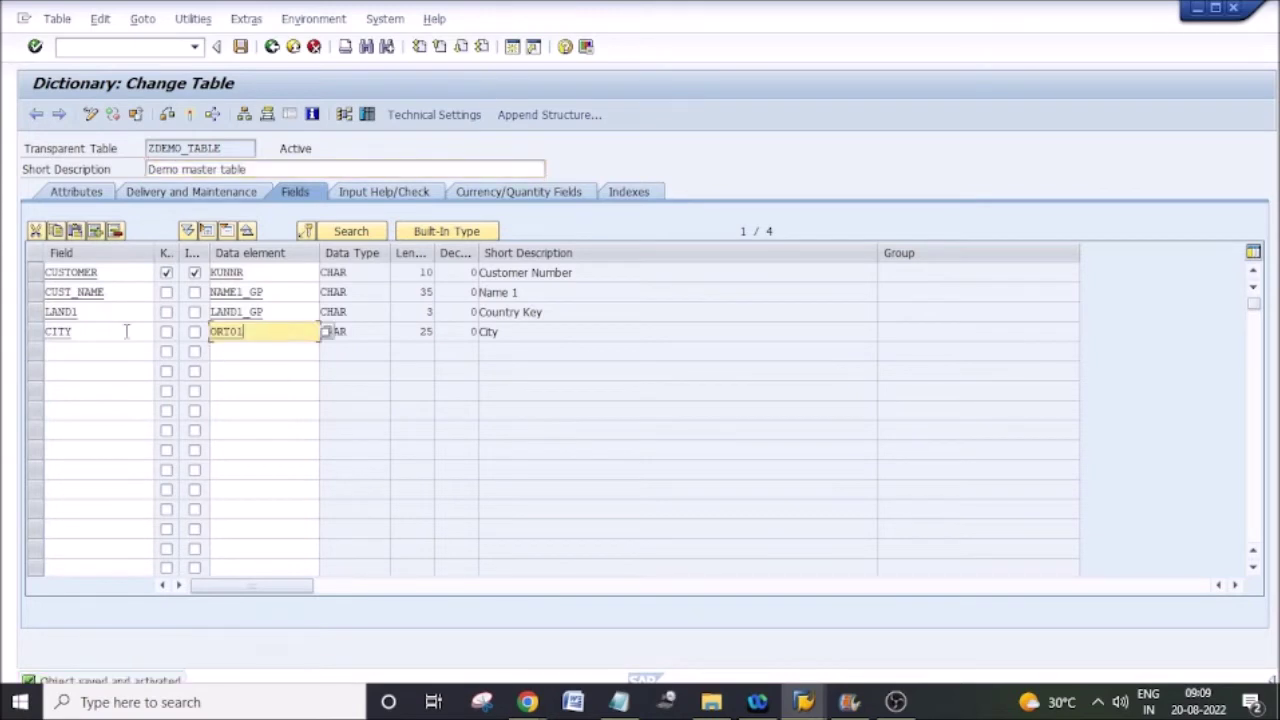
pyautogui.moveTo(110, 331); pyautogui.dragTo(18, 333)
pyautogui.click(367, 116)
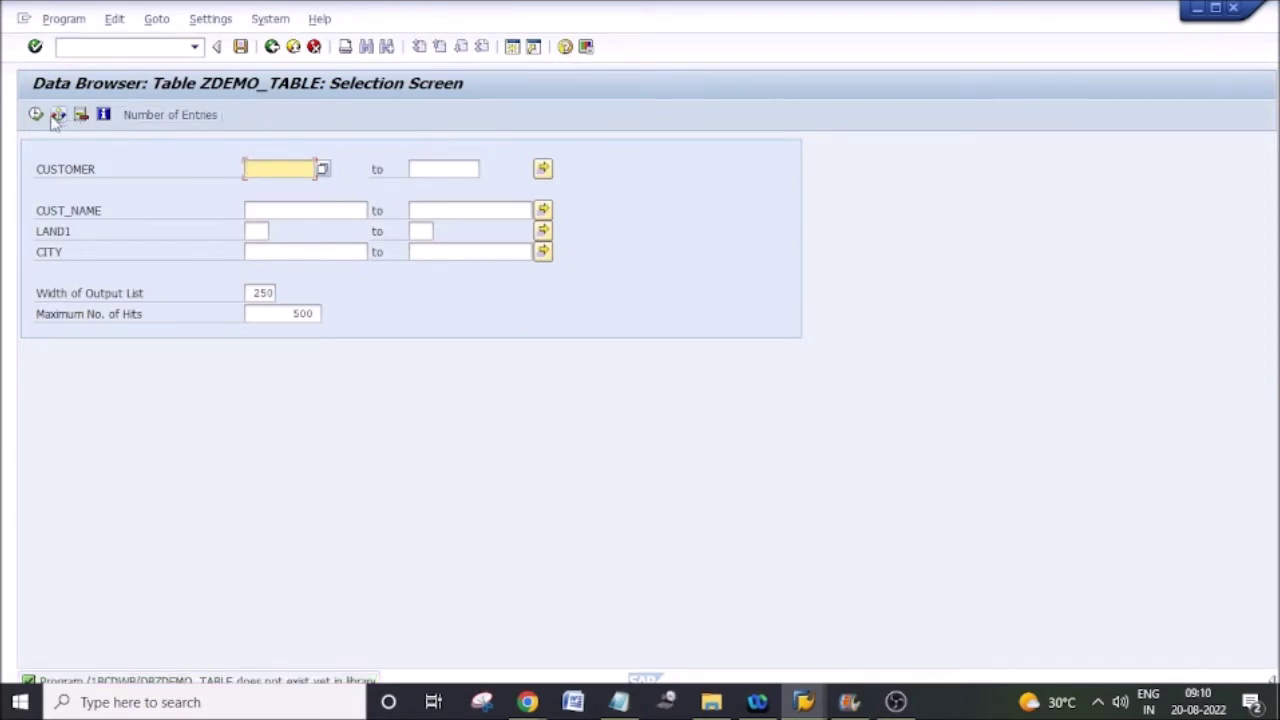
pyautogui.click(271, 46)
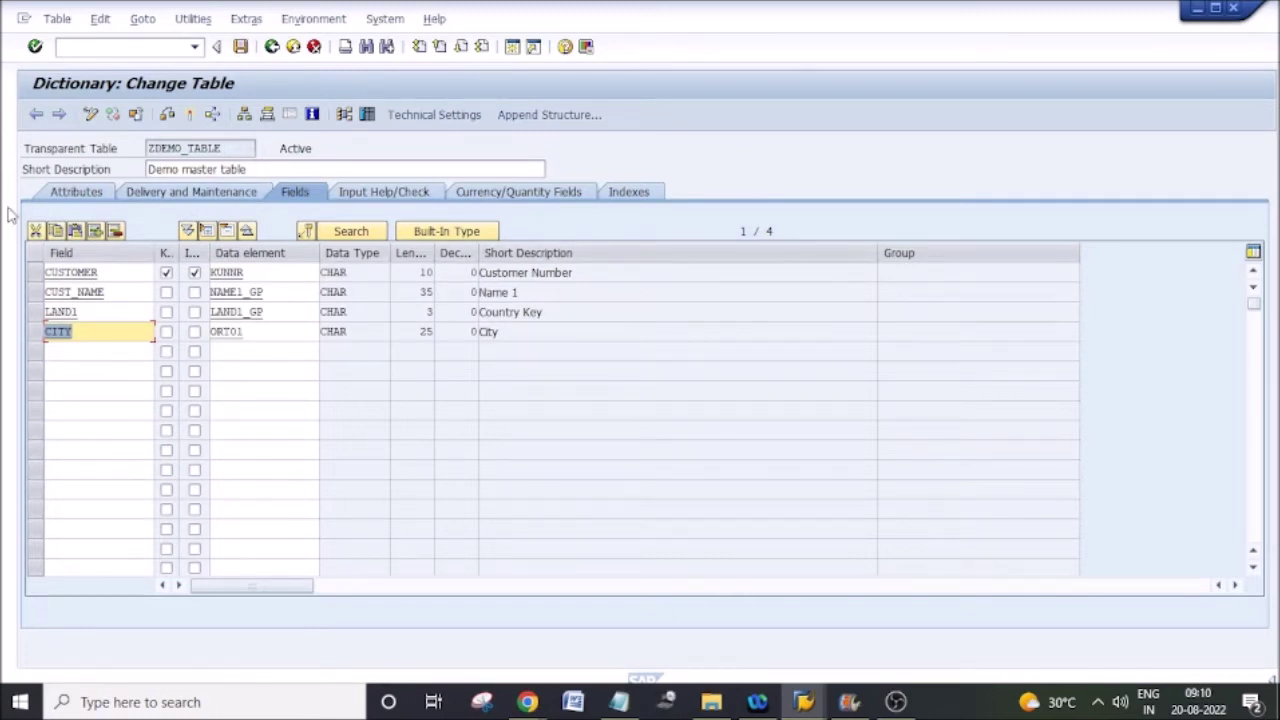
pyautogui.moveTo(250, 150); pyautogui.dragTo(86, 150)
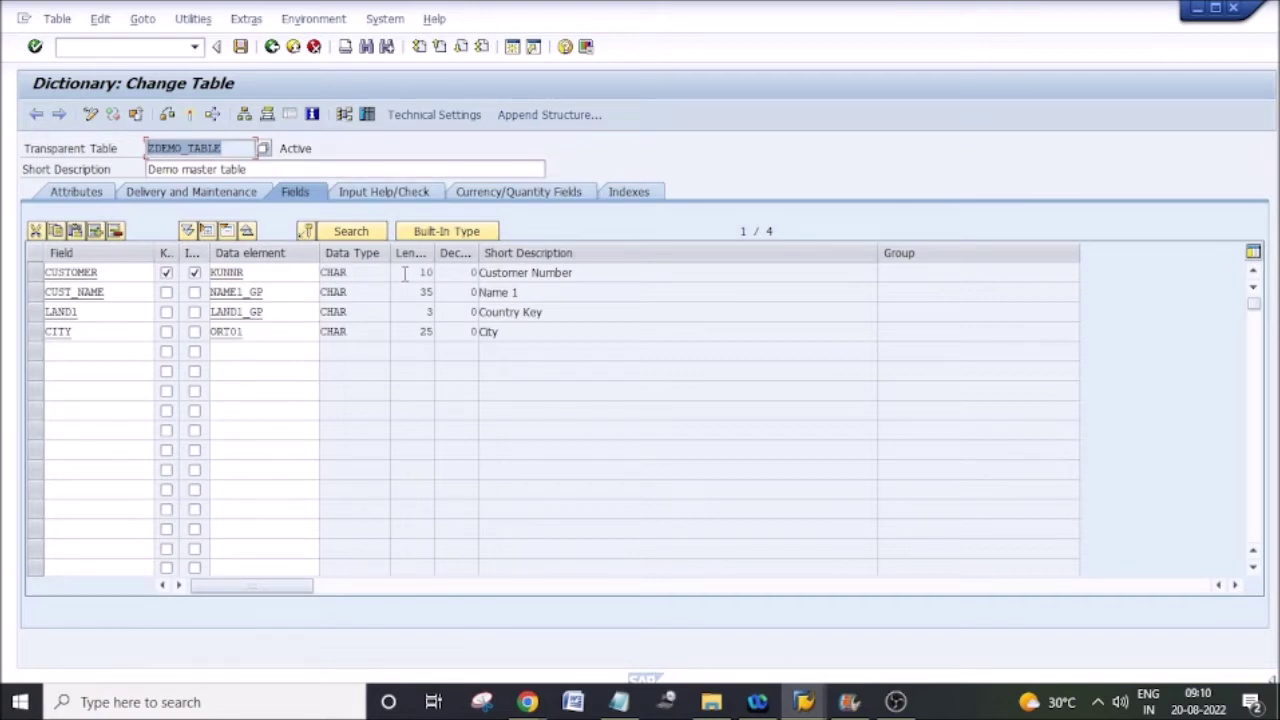
pyautogui.click(367, 114)
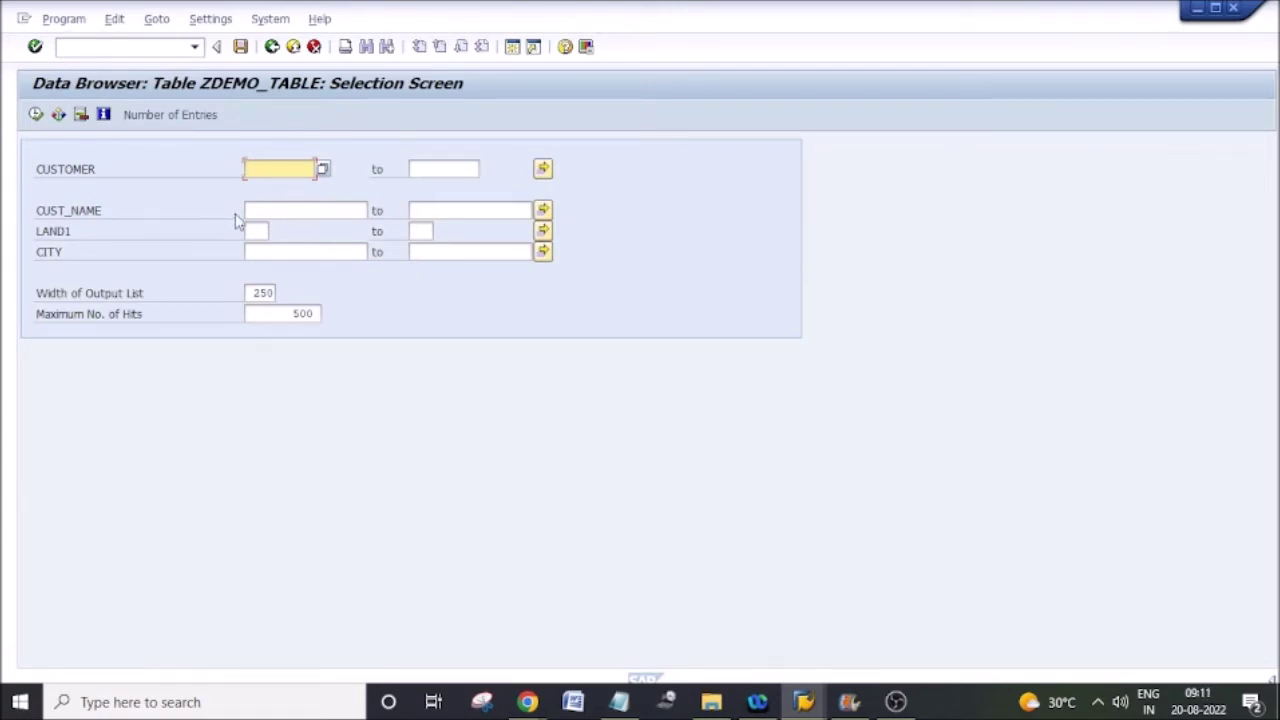
pyautogui.click(31, 117)
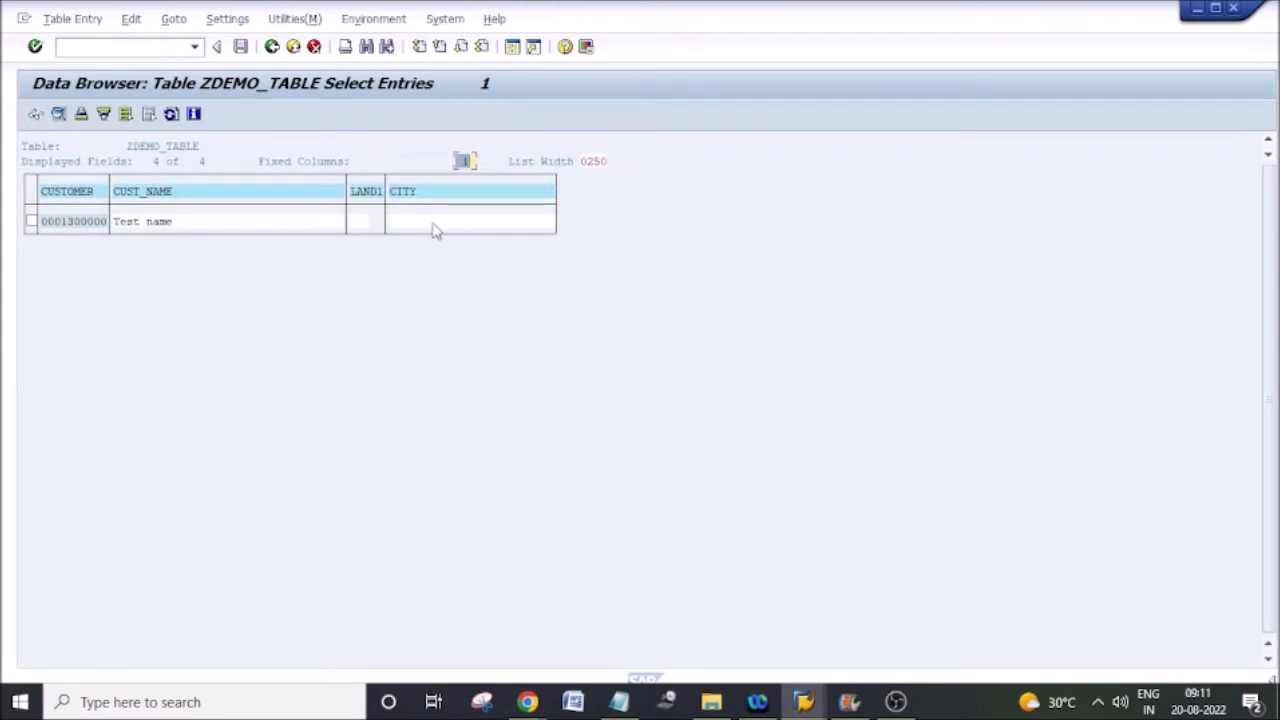
pyautogui.click(424, 223)
pyautogui.click(272, 47)
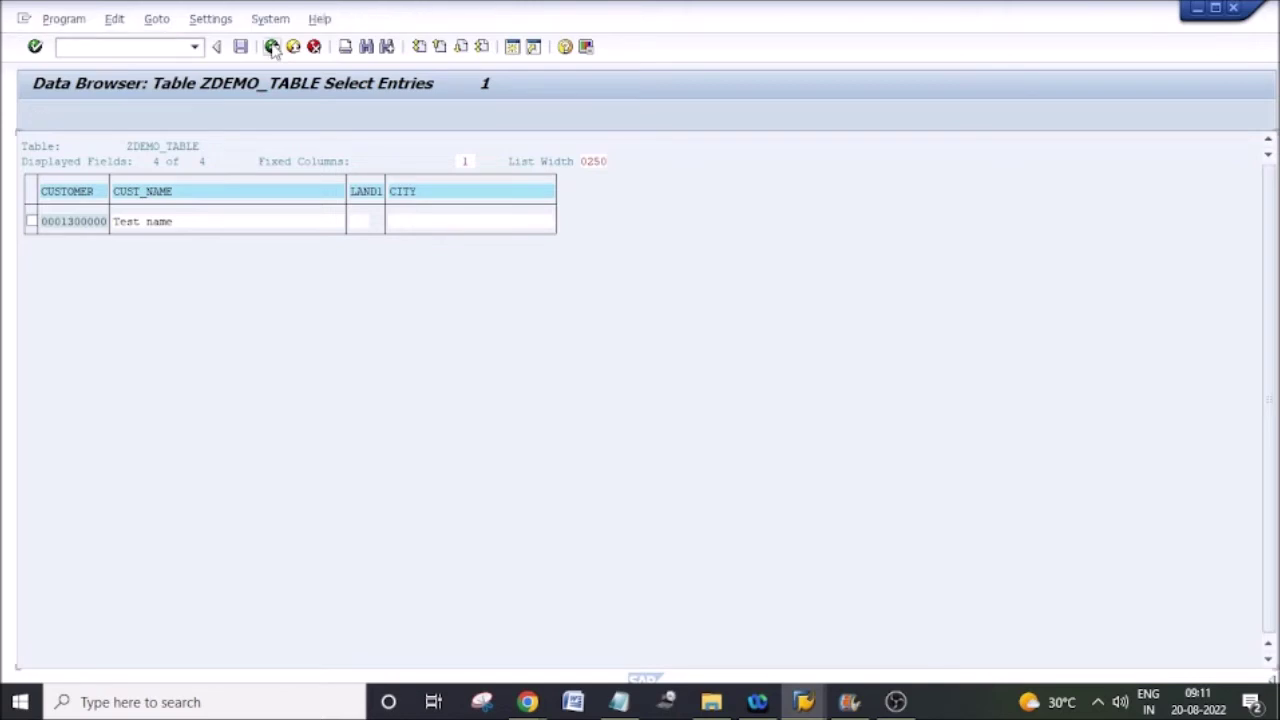
pyautogui.click(272, 47)
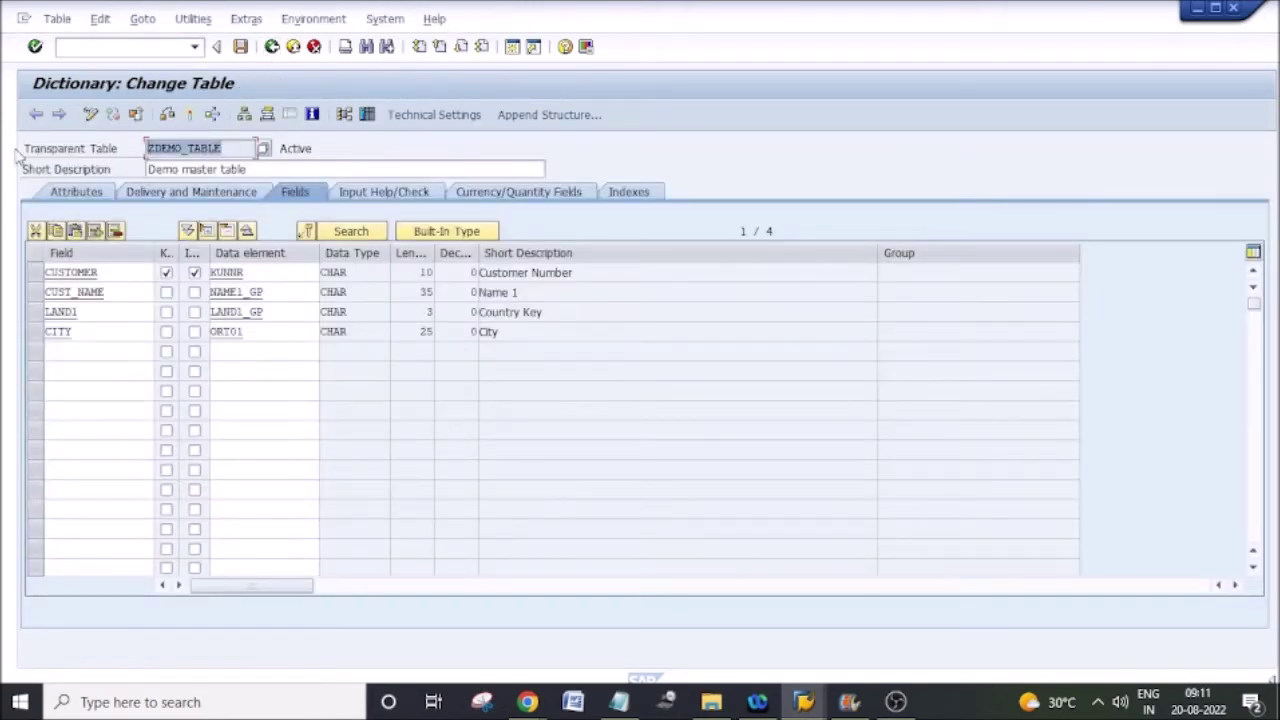
# Display ZDEMO_TABLE through the table view maintenance transaction and resize the Name and Cty columns to look for the new field
pyautogui.click(105, 46)
pyautogui.write('/nse11')
pyautogui.press('Return')
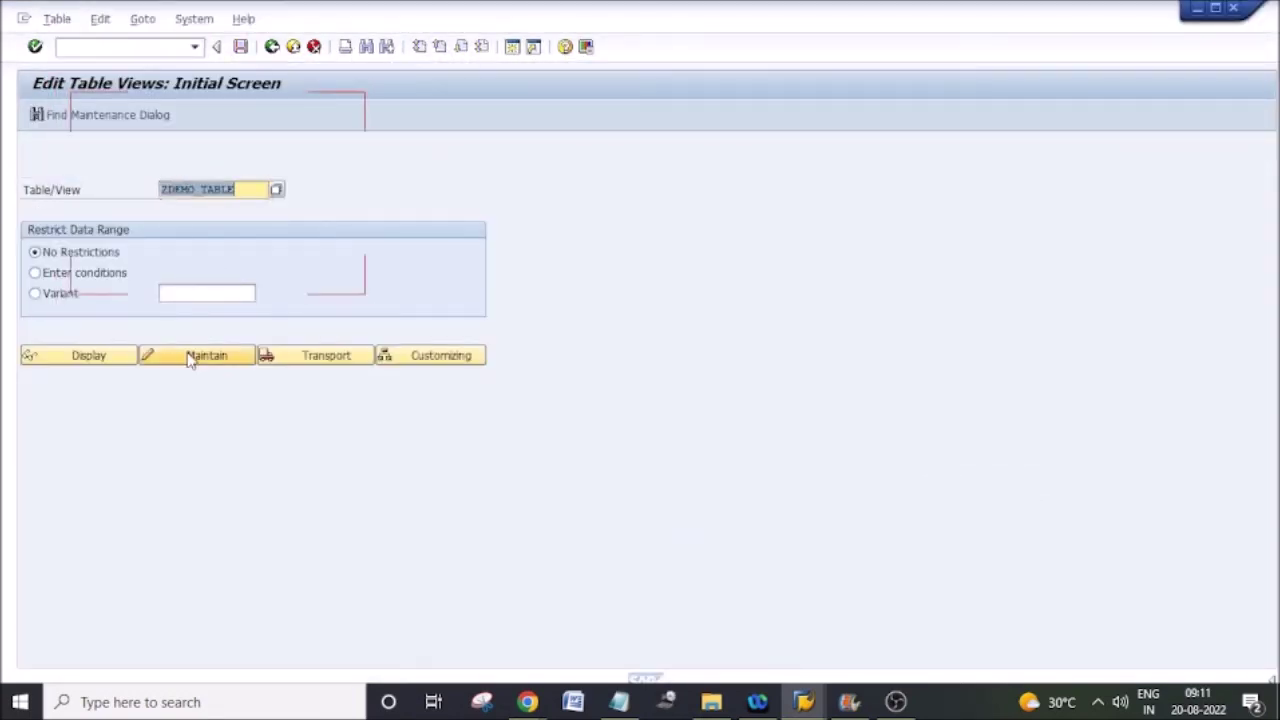
pyautogui.click(90, 356)
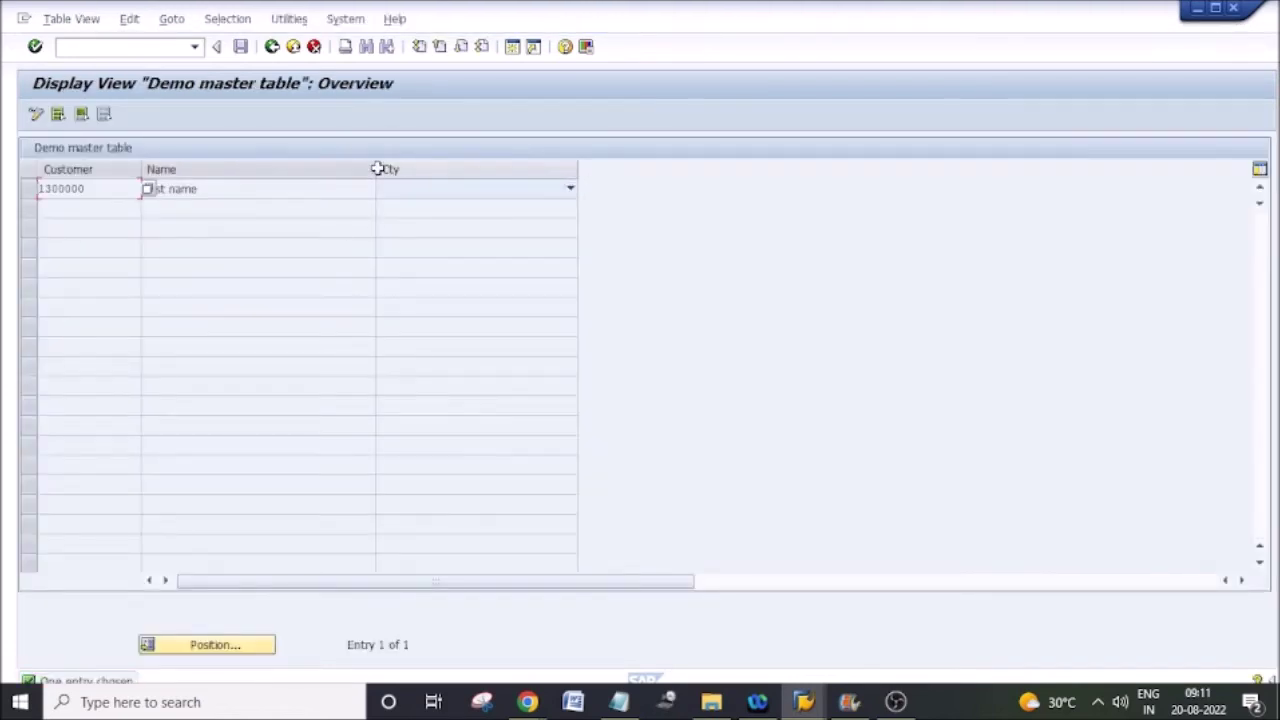
pyautogui.moveTo(378, 167); pyautogui.dragTo(271, 168)
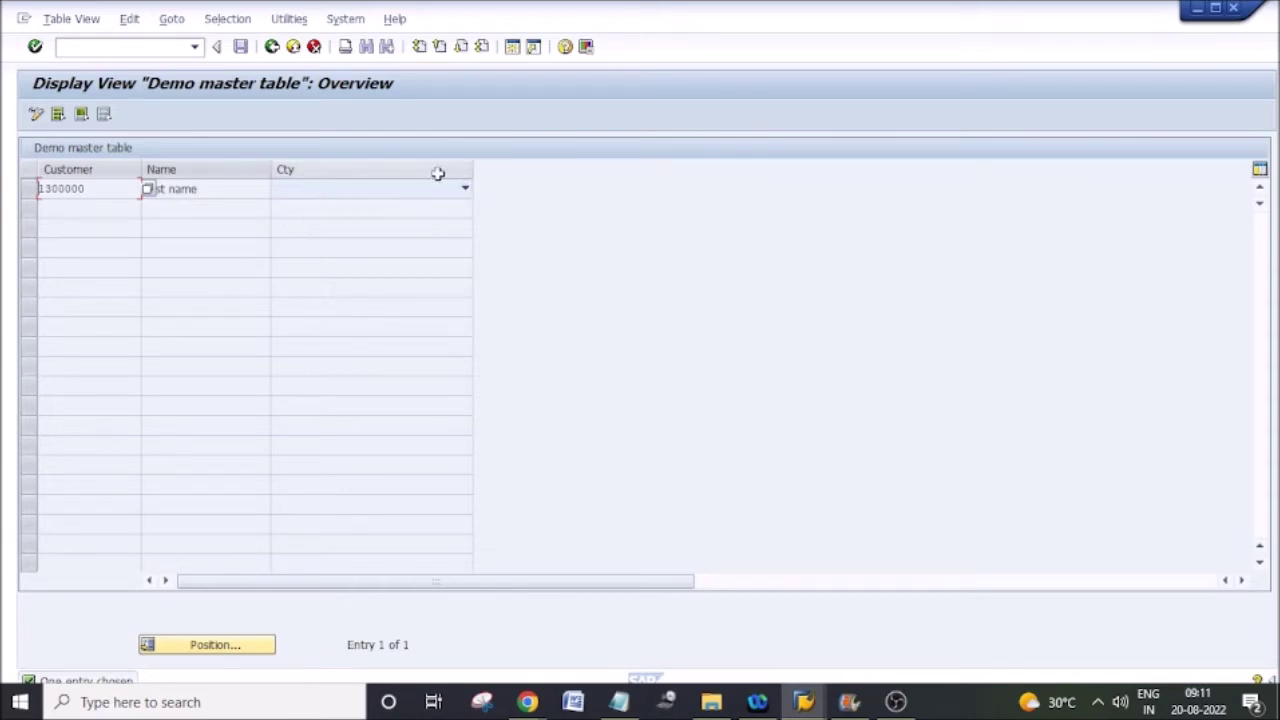
pyautogui.moveTo(470, 173); pyautogui.dragTo(636, 182)
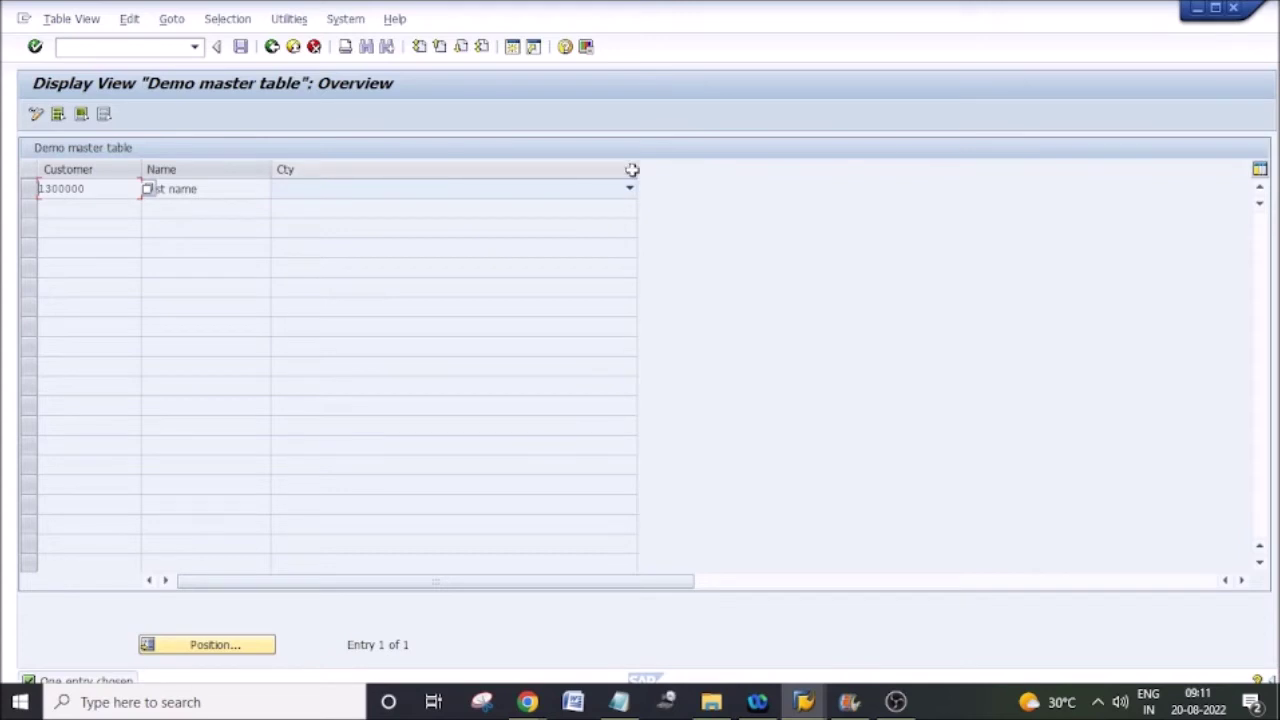
pyautogui.moveTo(633, 170); pyautogui.dragTo(414, 171)
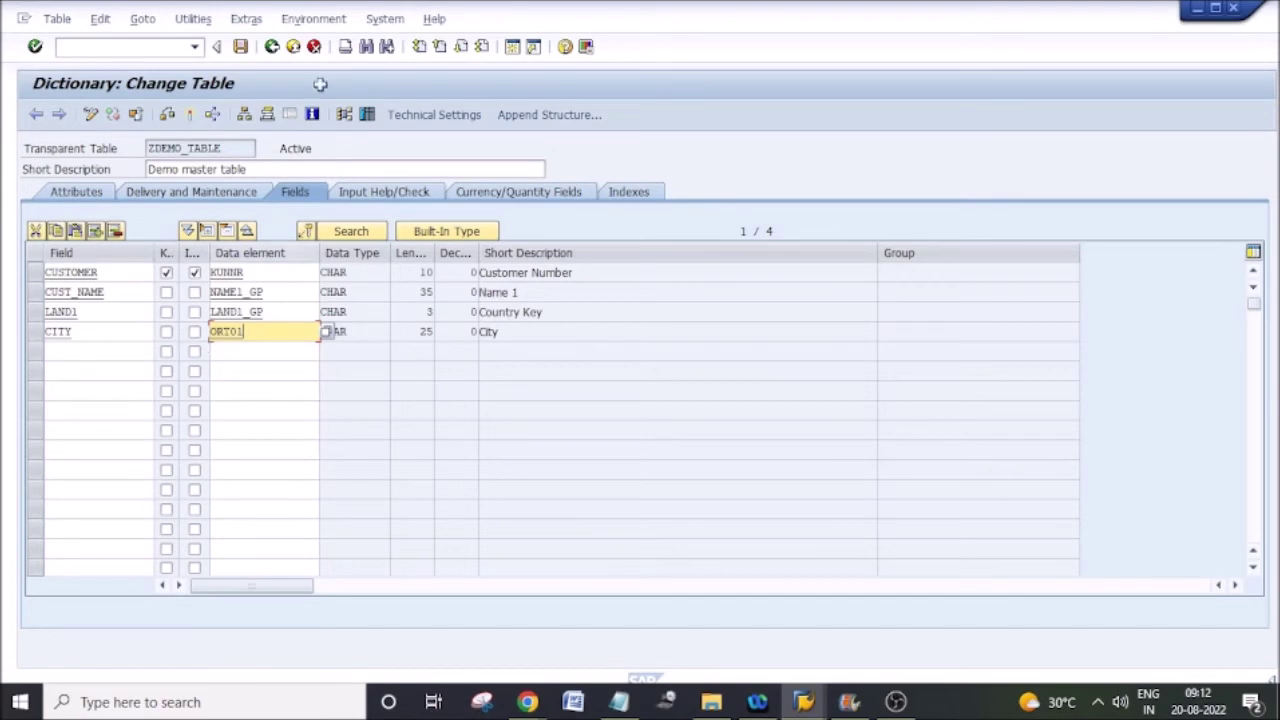
# Start changing the table's generated maintenance dialog, giving "New field/sec.table in structure" as the reason for change
pyautogui.click(193, 22)
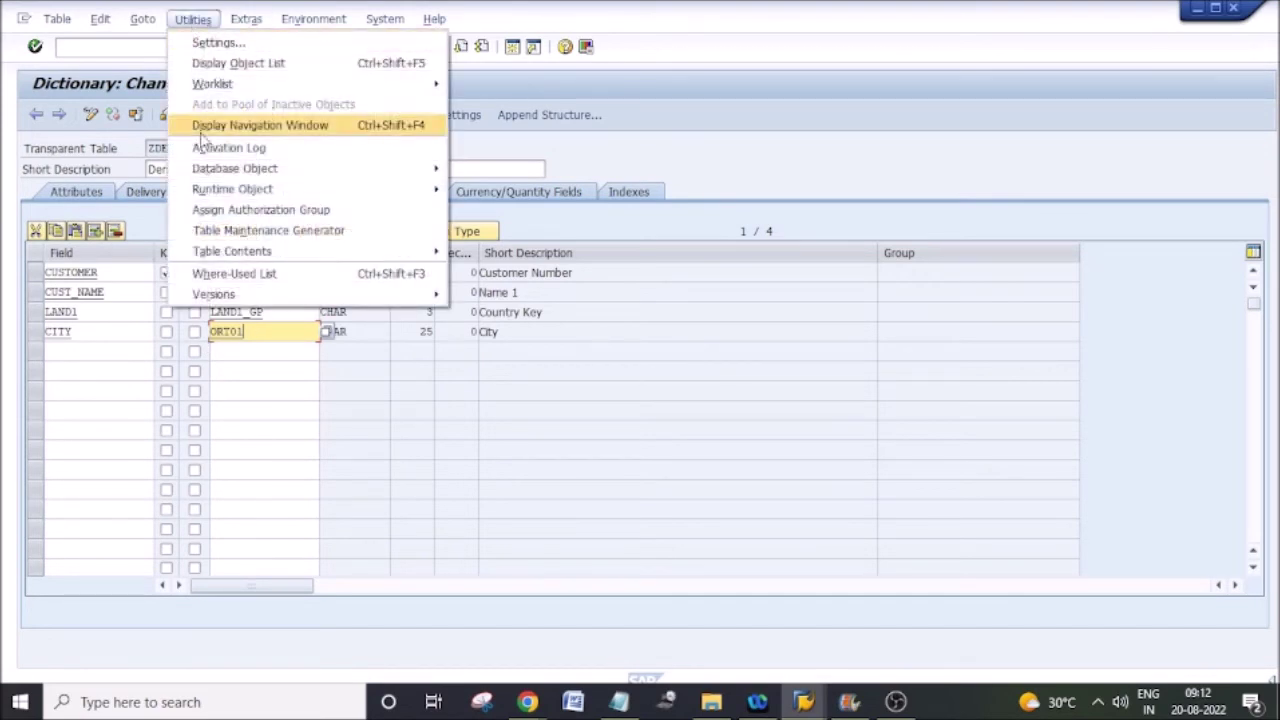
pyautogui.click(224, 233)
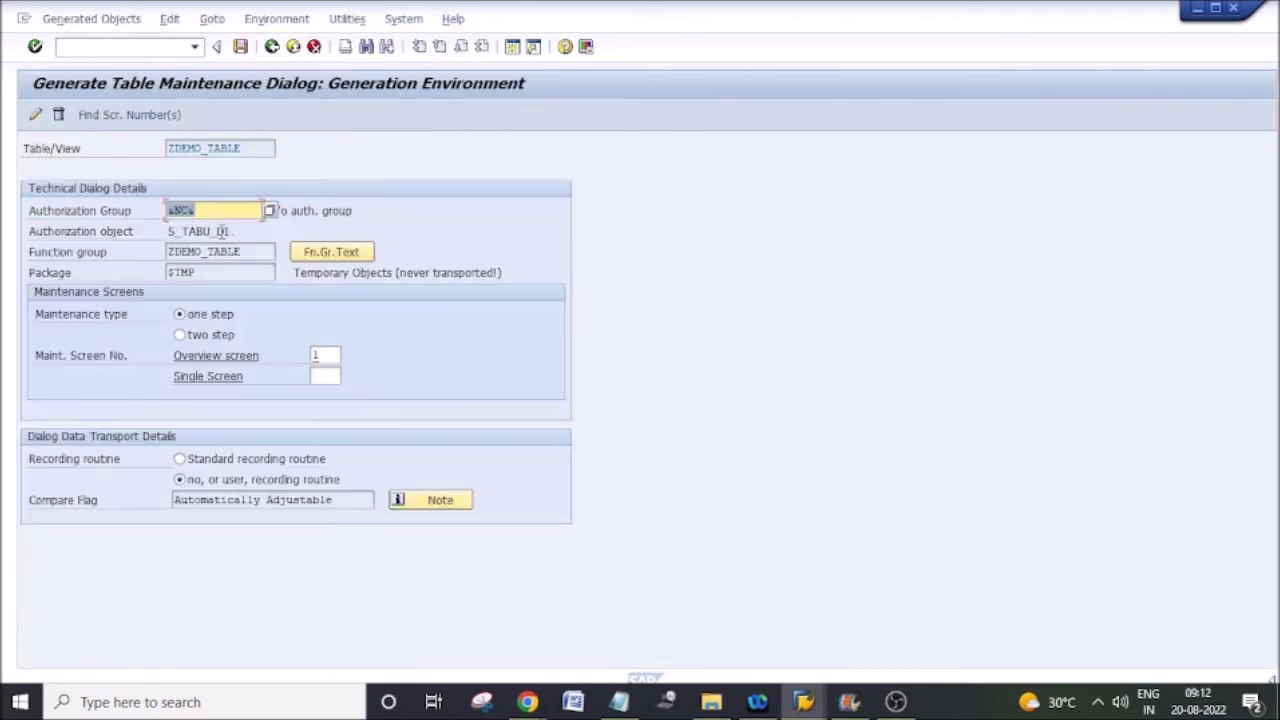
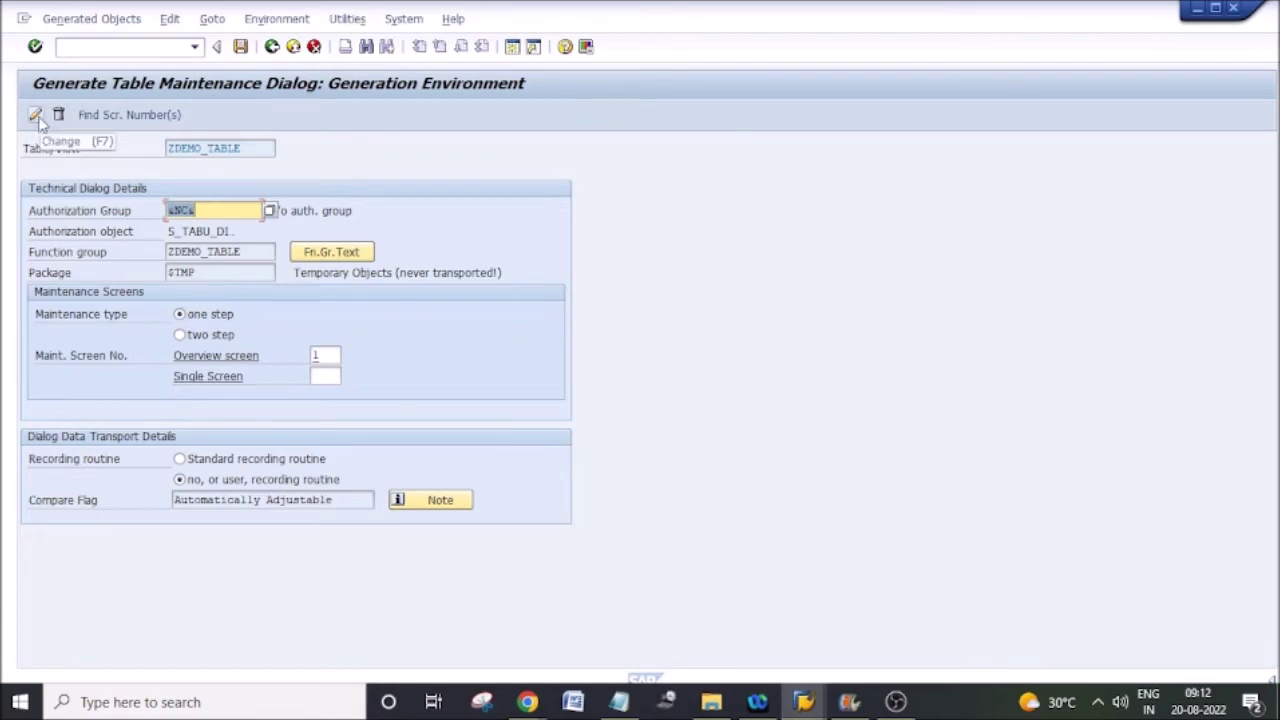
pyautogui.click(35, 115)
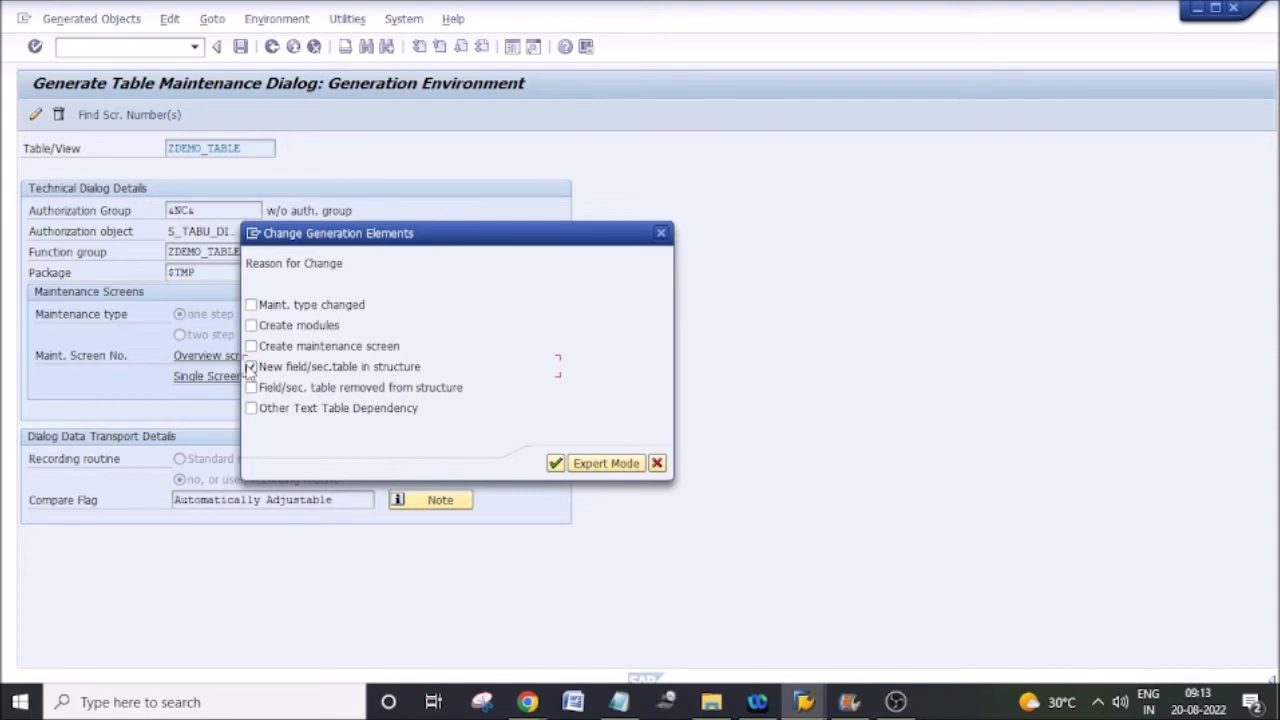
pyautogui.click(556, 463)
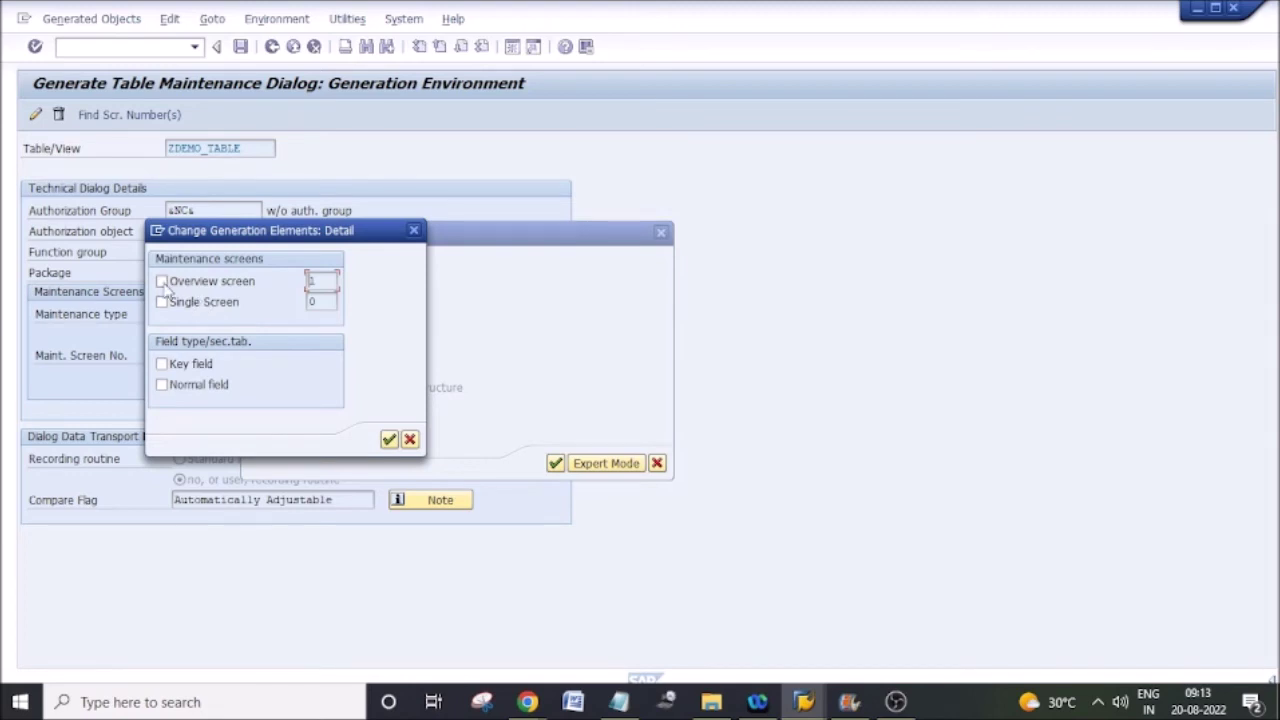
# Regenerate the overview screen and single screen for both key and normal fields, accepting re-creation of the maintenance screens
pyautogui.click(510, 317)
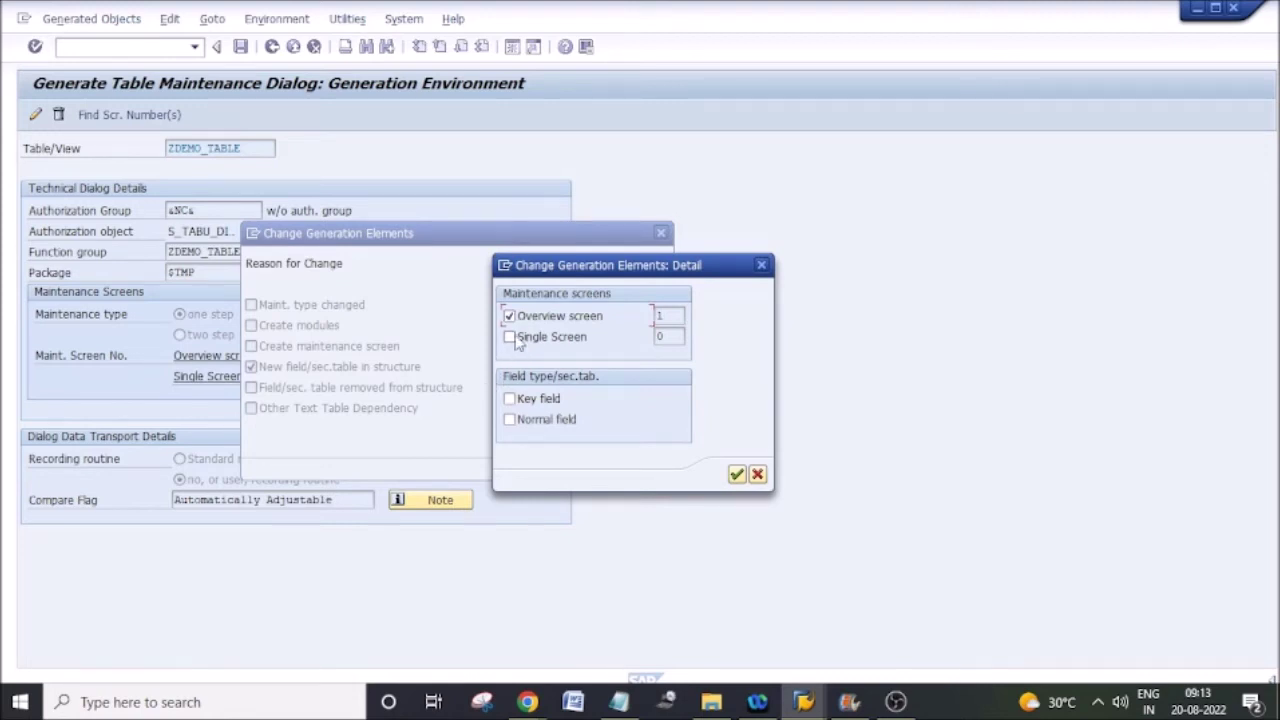
pyautogui.click(514, 400)
pyautogui.click(511, 420)
pyautogui.moveTo(530, 266); pyautogui.dragTo(500, 218)
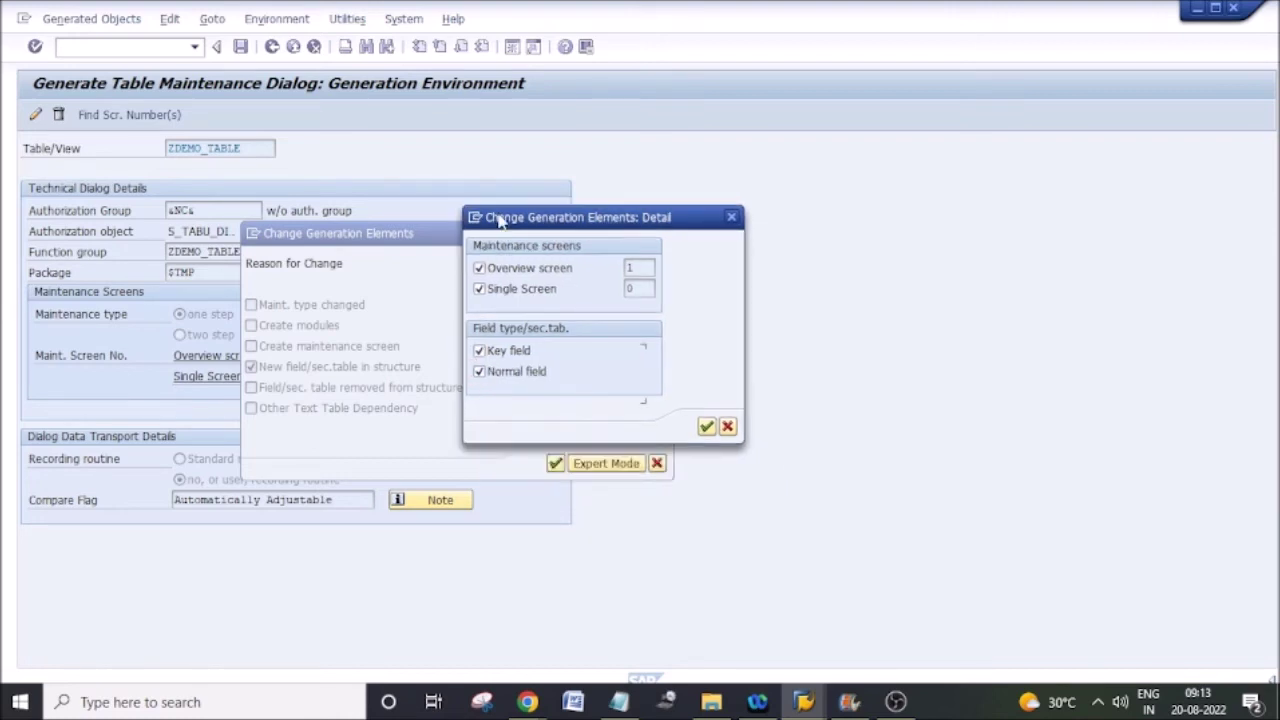
pyautogui.click(707, 427)
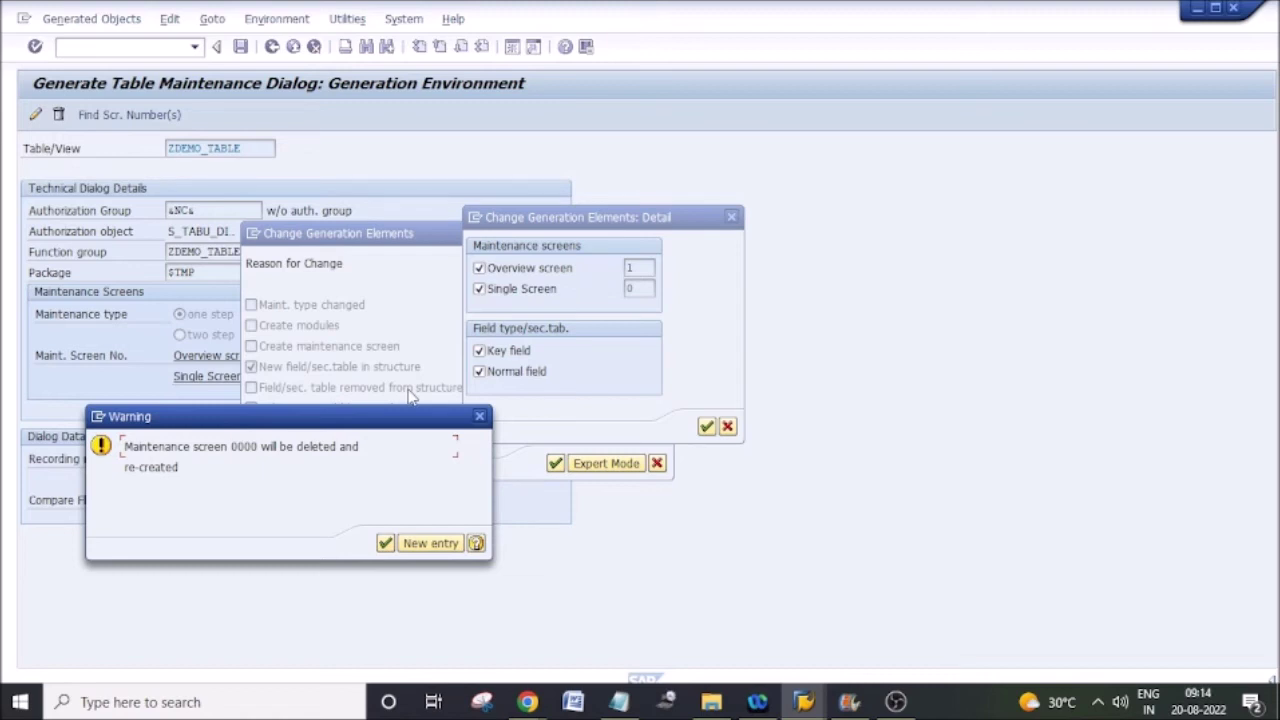
pyautogui.click(396, 543)
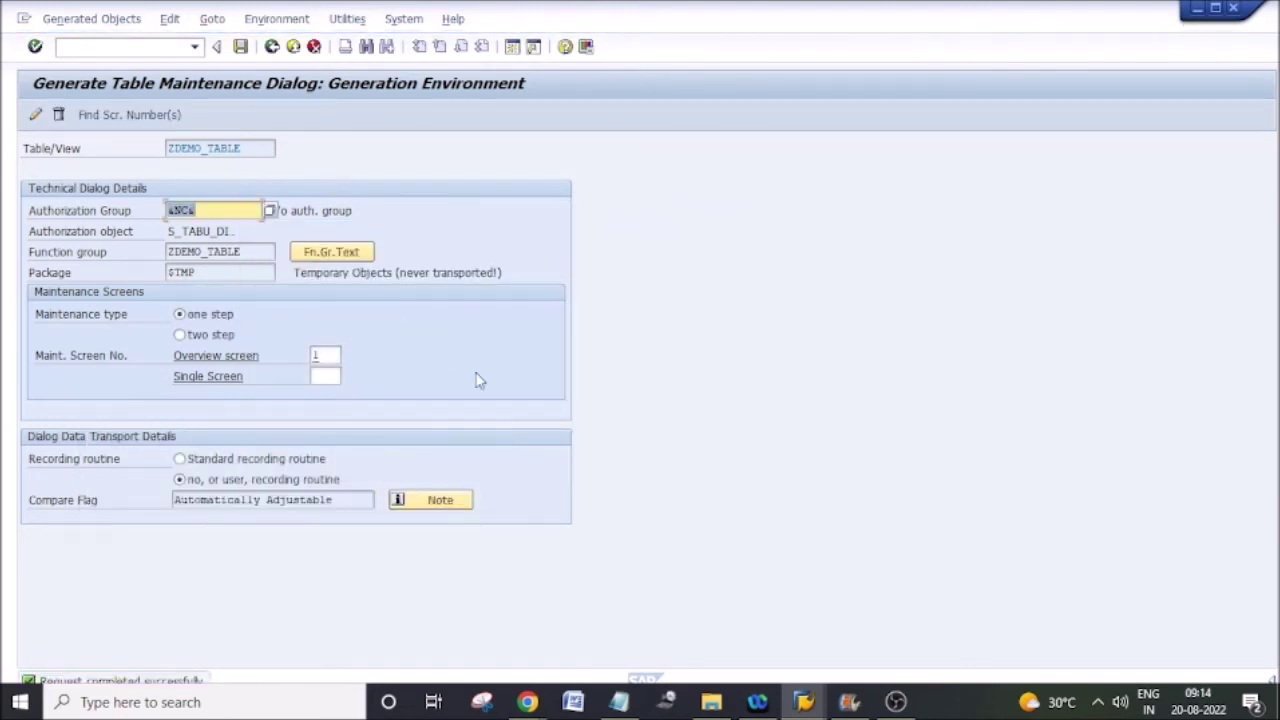
# Save the regenerated maintenance dialog and open ZDEMO_TABLE for maintenance through transaction /nZCUST to check for the City column
pyautogui.click(240, 48)
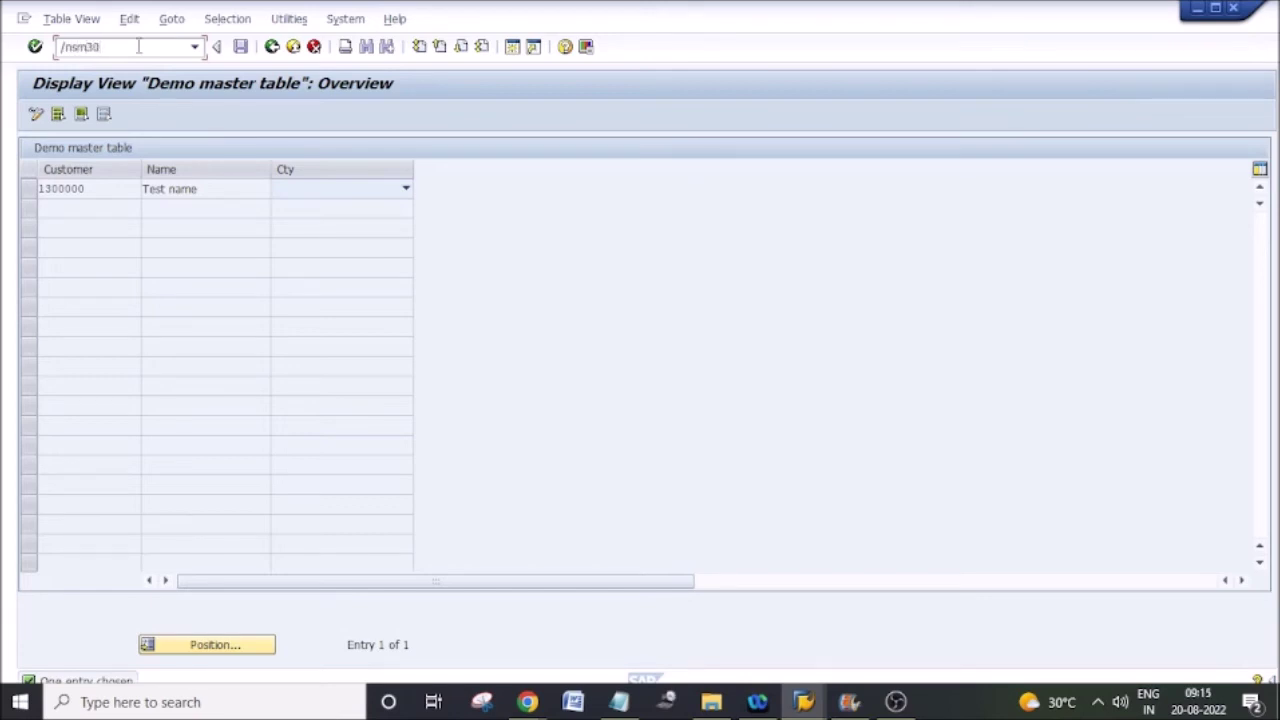
pyautogui.click(195, 47)
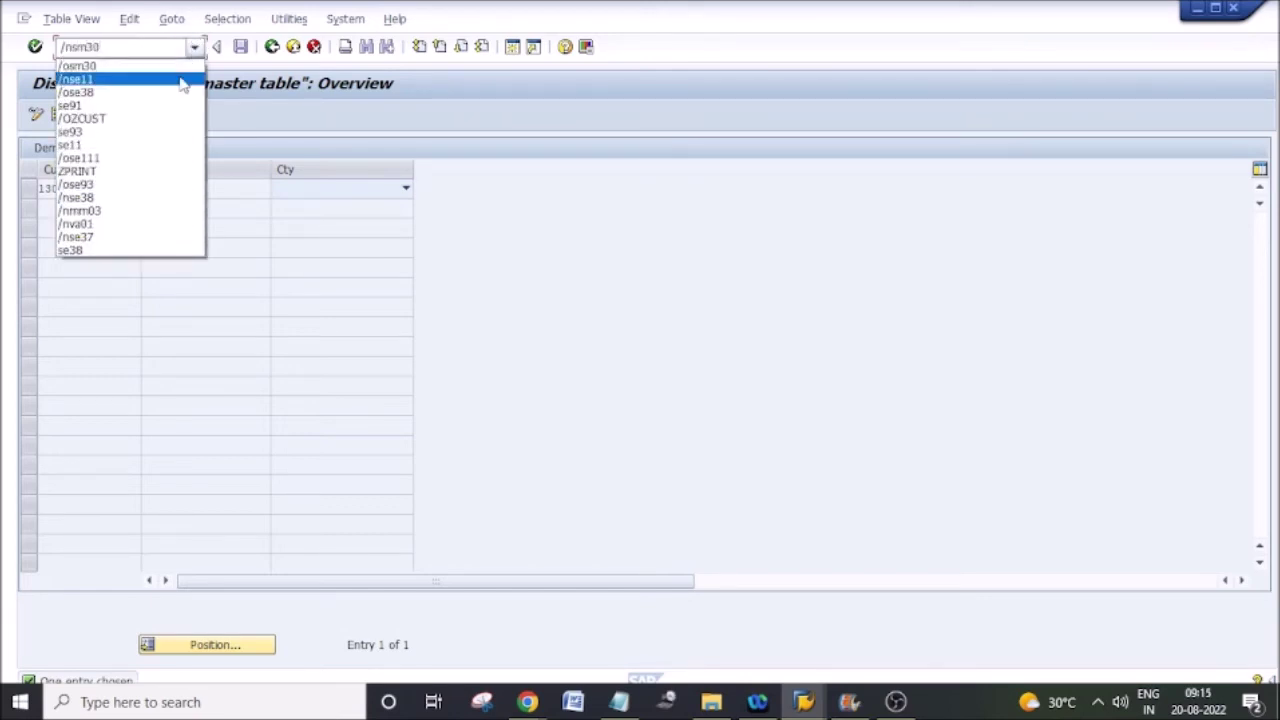
pyautogui.click(143, 118)
pyautogui.click(72, 48)
pyautogui.press('BackSpace')
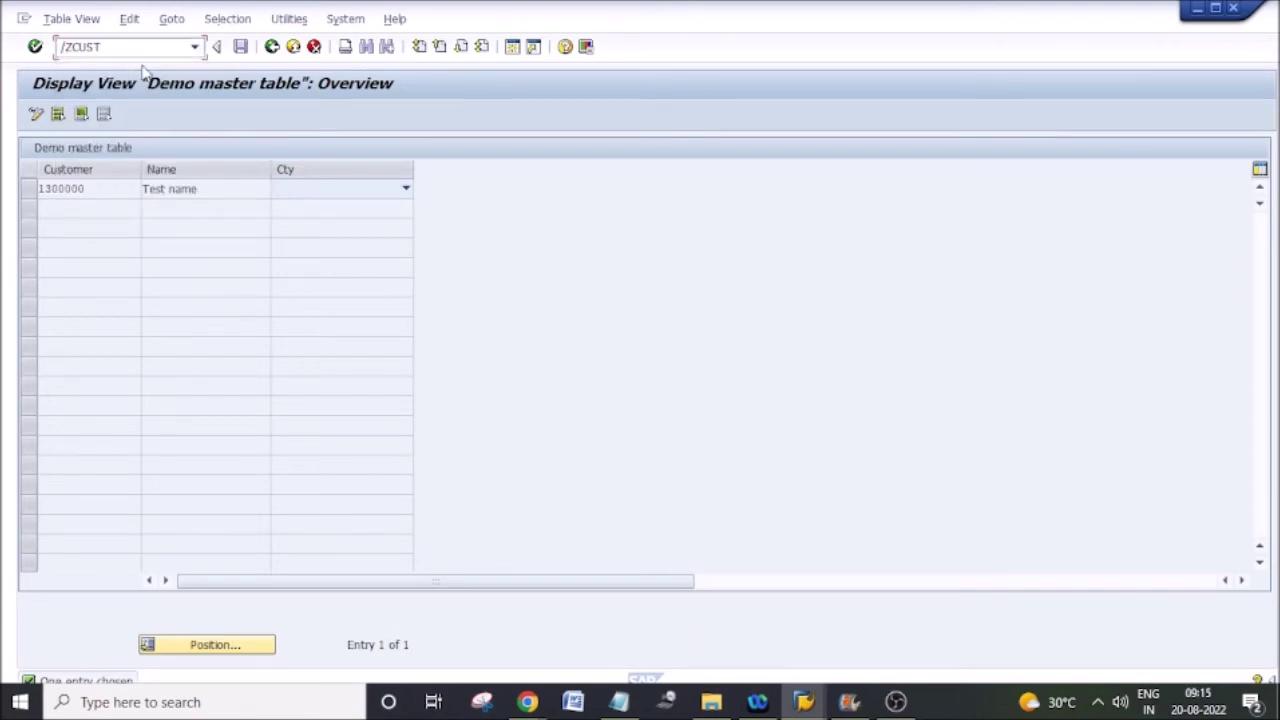
pyautogui.press('Return')
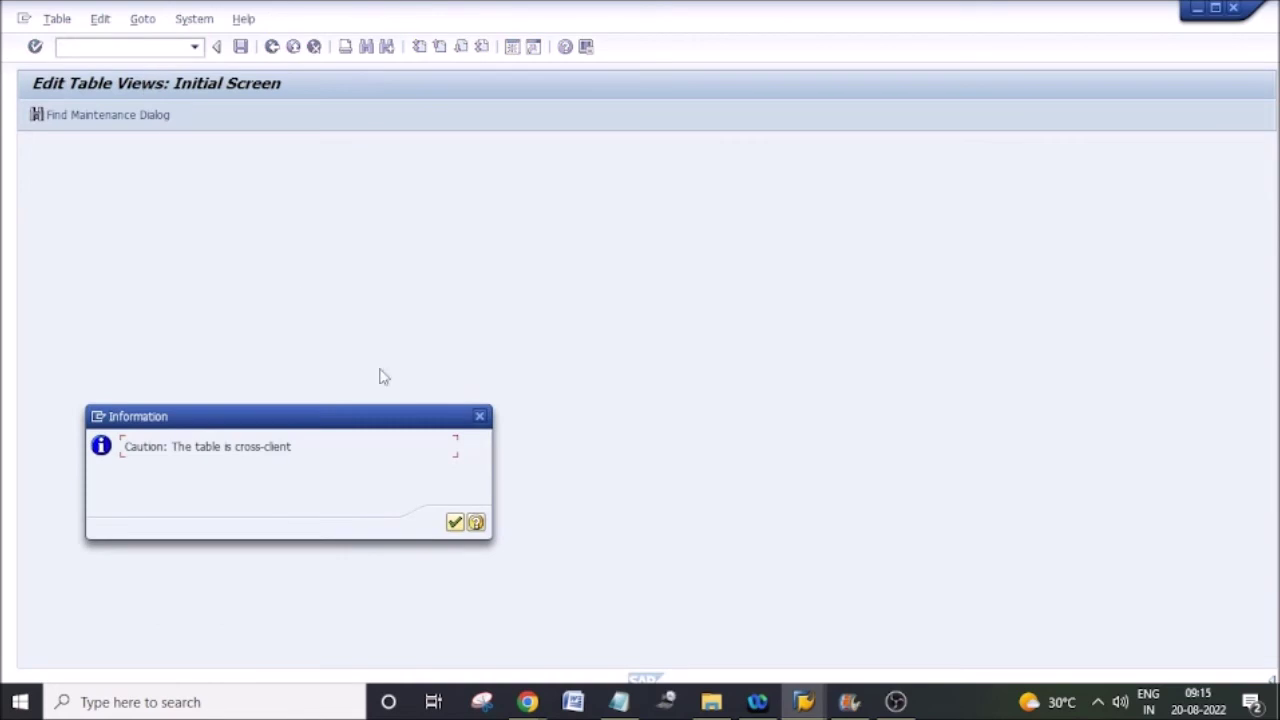
pyautogui.click(456, 523)
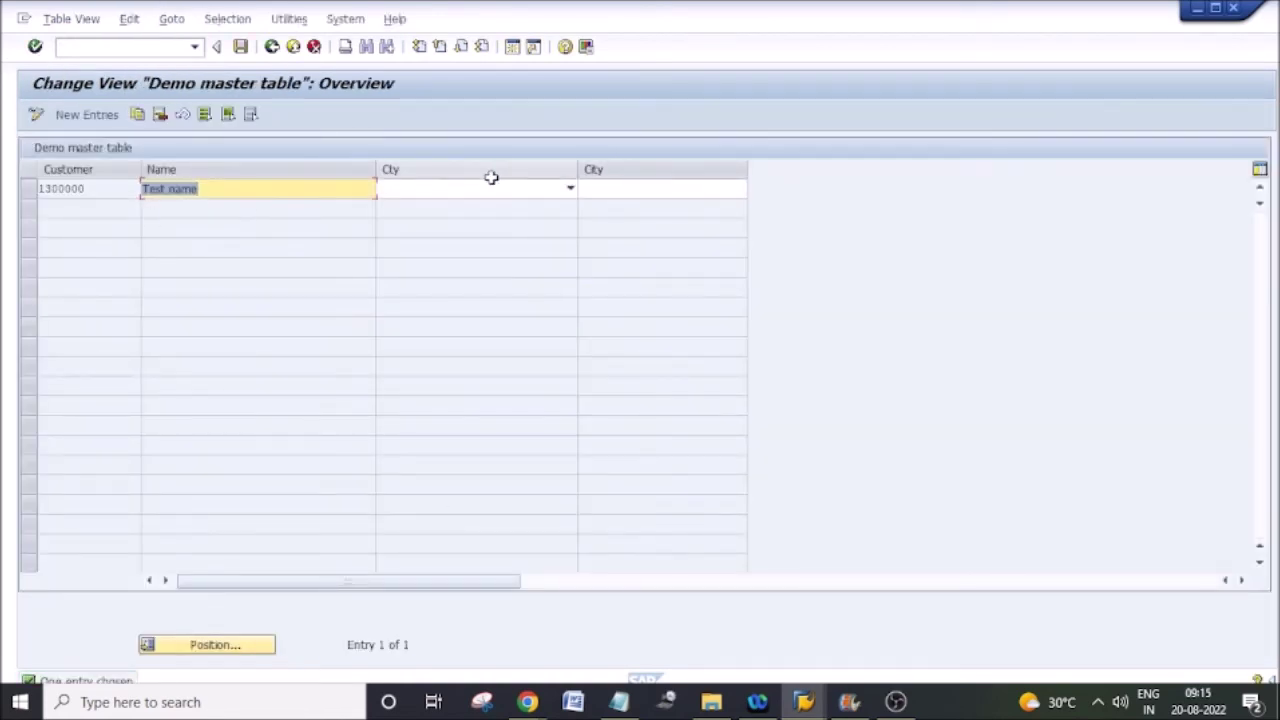
pyautogui.click(620, 190)
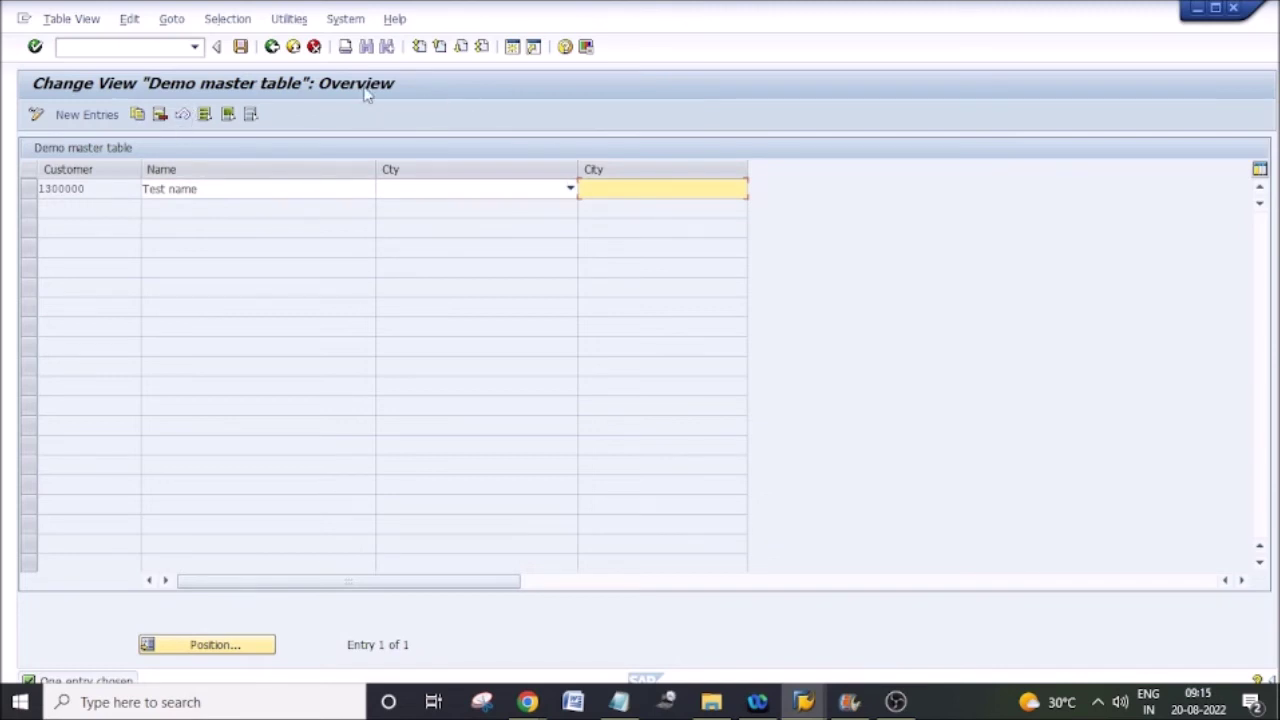
# Display ZDEMO_TABLE through transaction SM30 to check for the City column
pyautogui.click(194, 47)
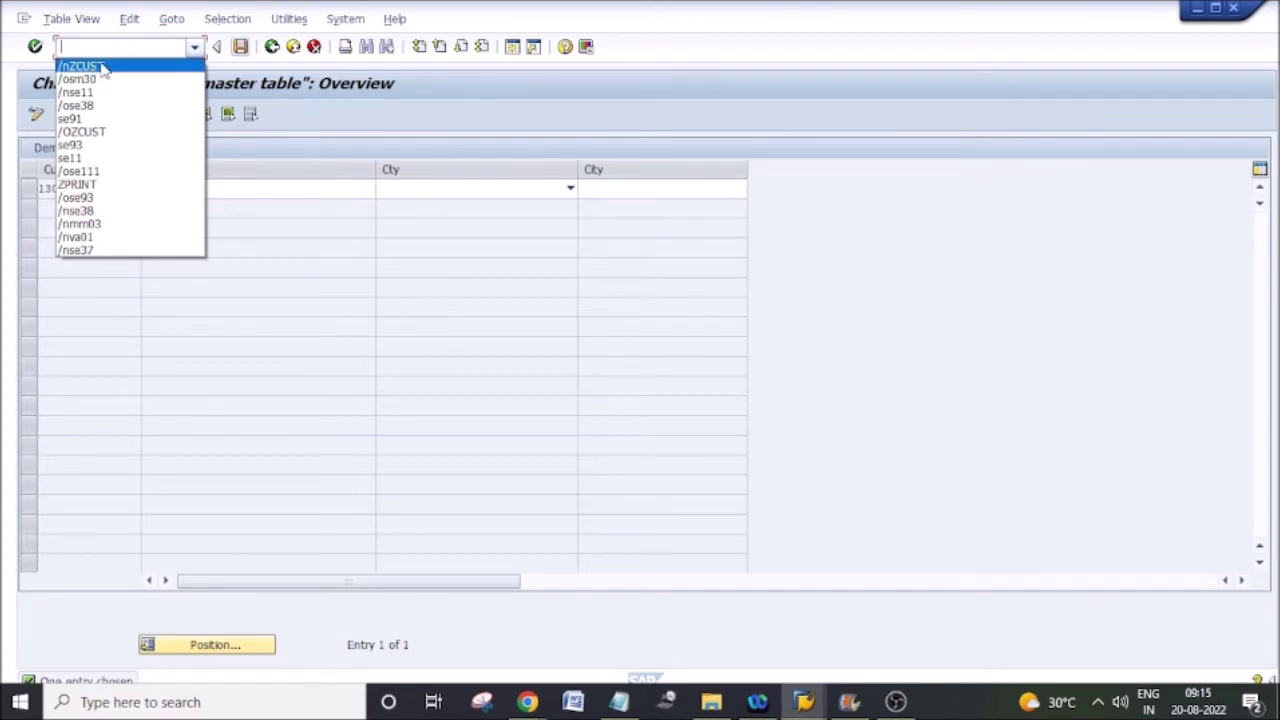
pyautogui.click(591, 135)
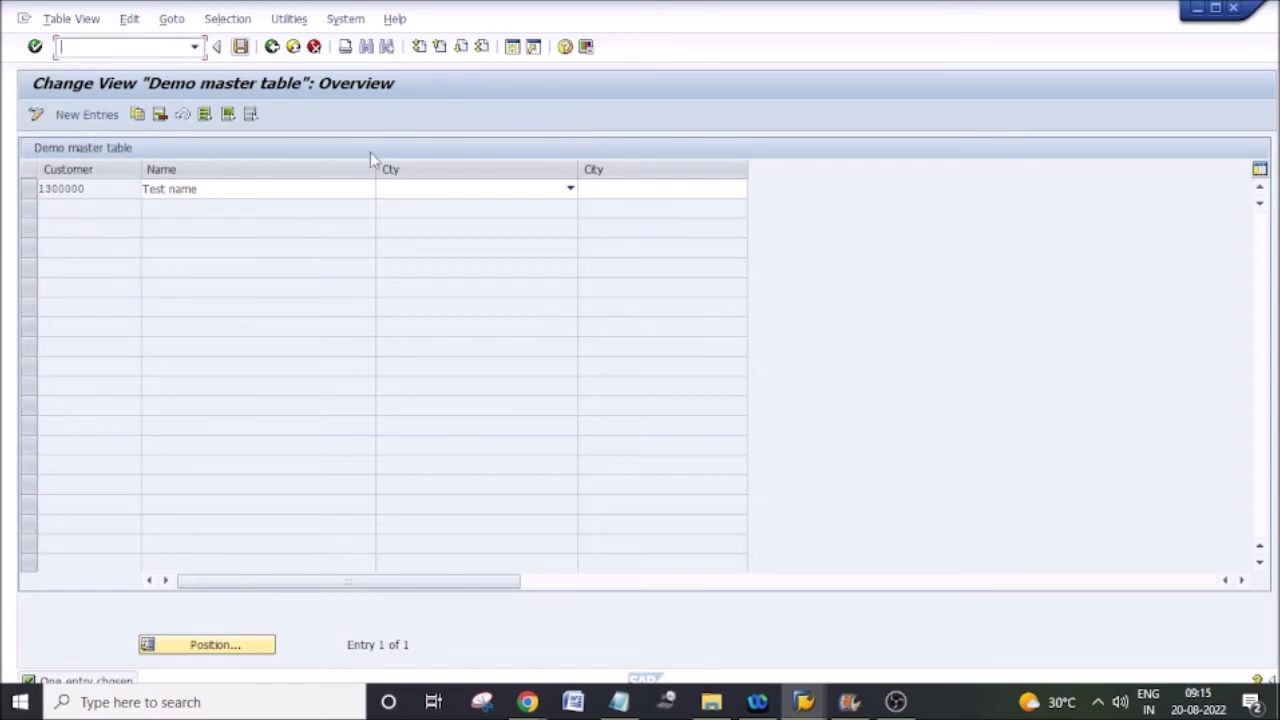
pyautogui.click(194, 48)
pyautogui.click(694, 160)
pyautogui.click(128, 47)
pyautogui.write('/nsm3')
pyautogui.press('Return')
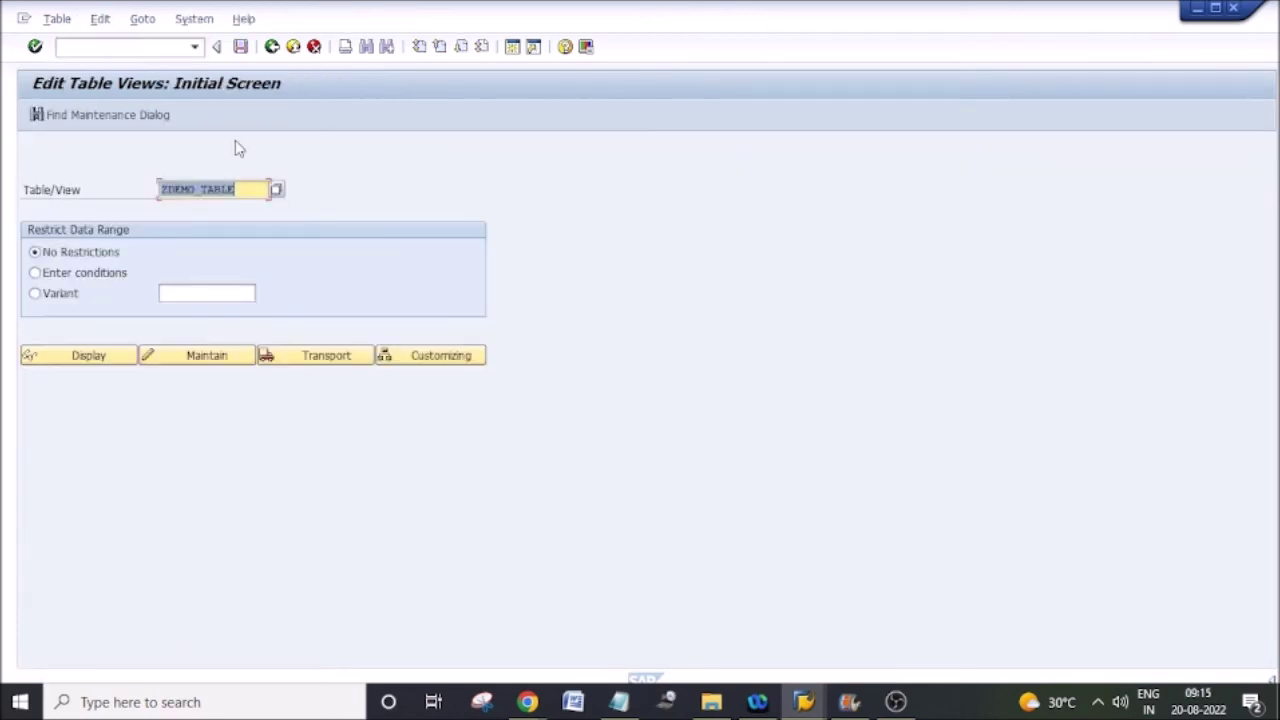
pyautogui.click(52, 356)
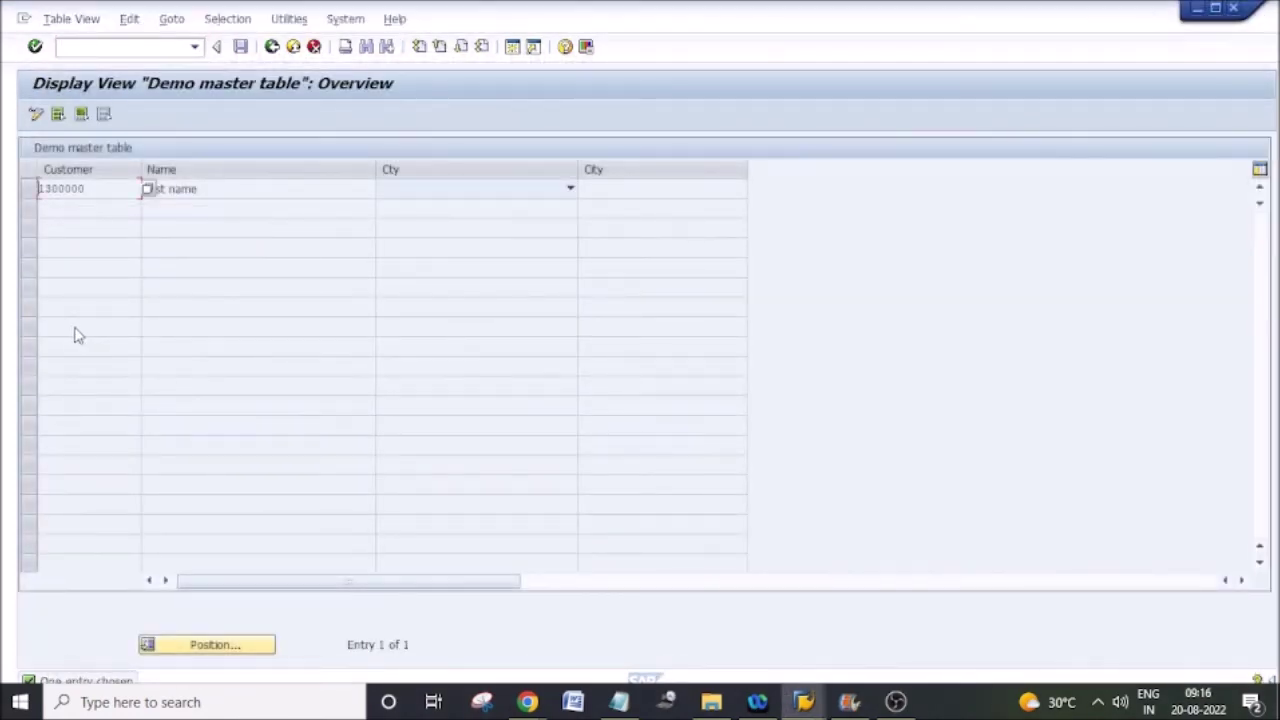
pyautogui.click(622, 187)
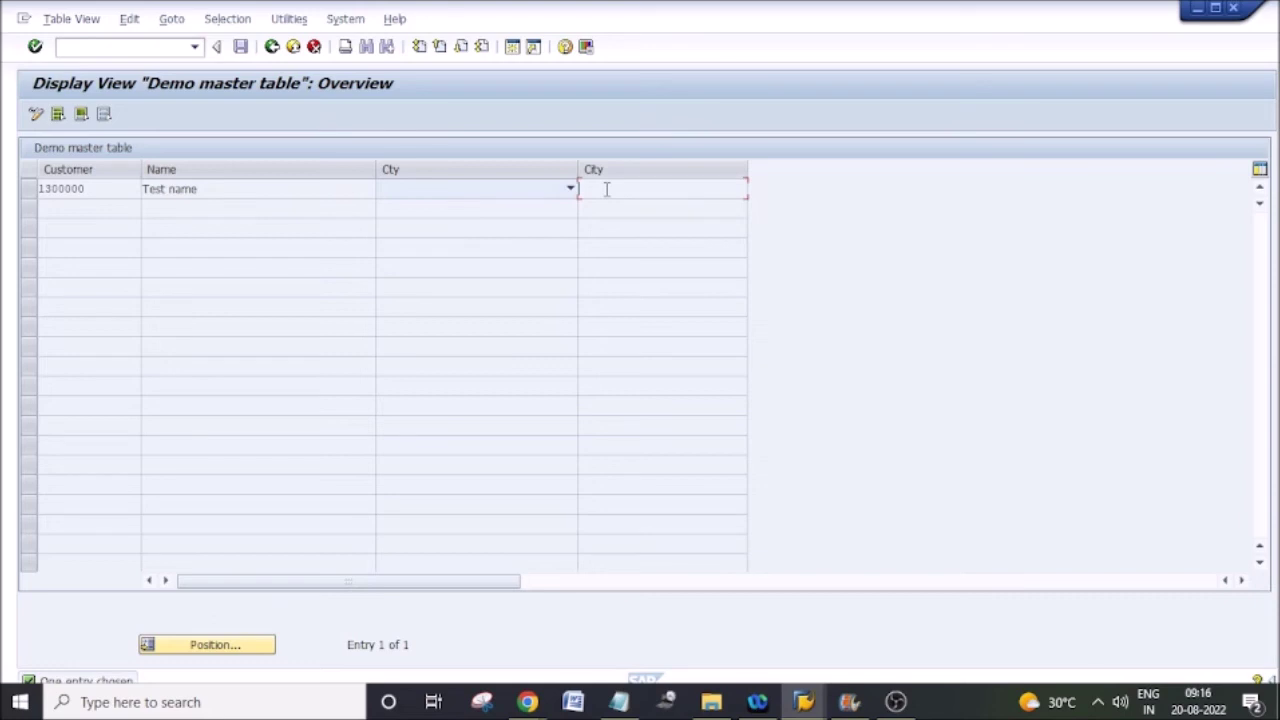
# Switch the table view to change mode, enter Hyd as the City of the existing entry, save it and leave the view
pyautogui.click(36, 113)
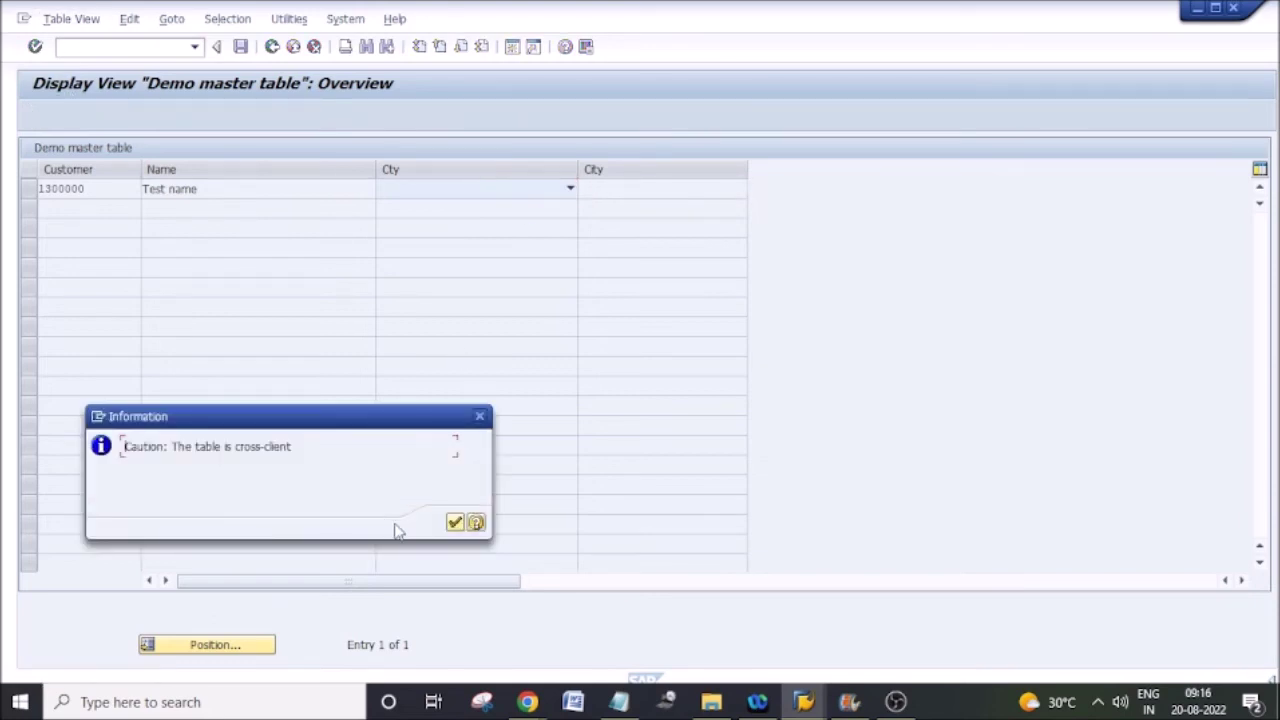
pyautogui.click(455, 522)
pyautogui.press('Return')
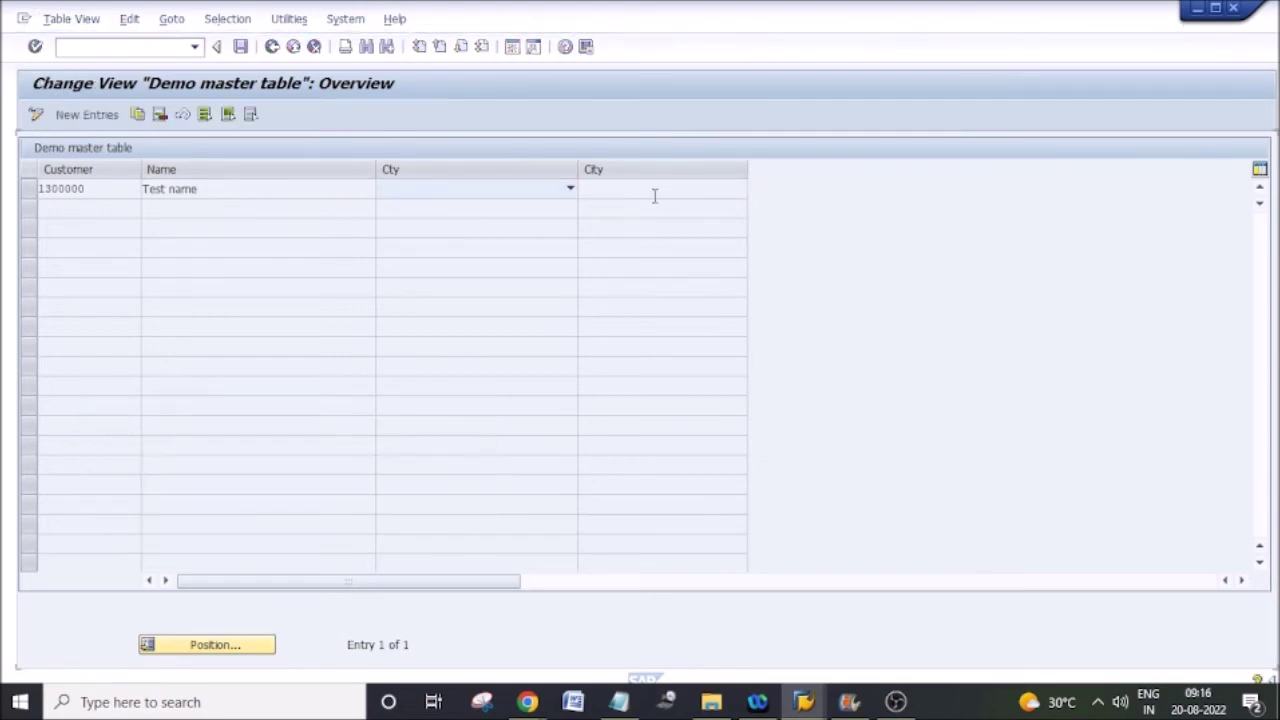
pyautogui.click(655, 190)
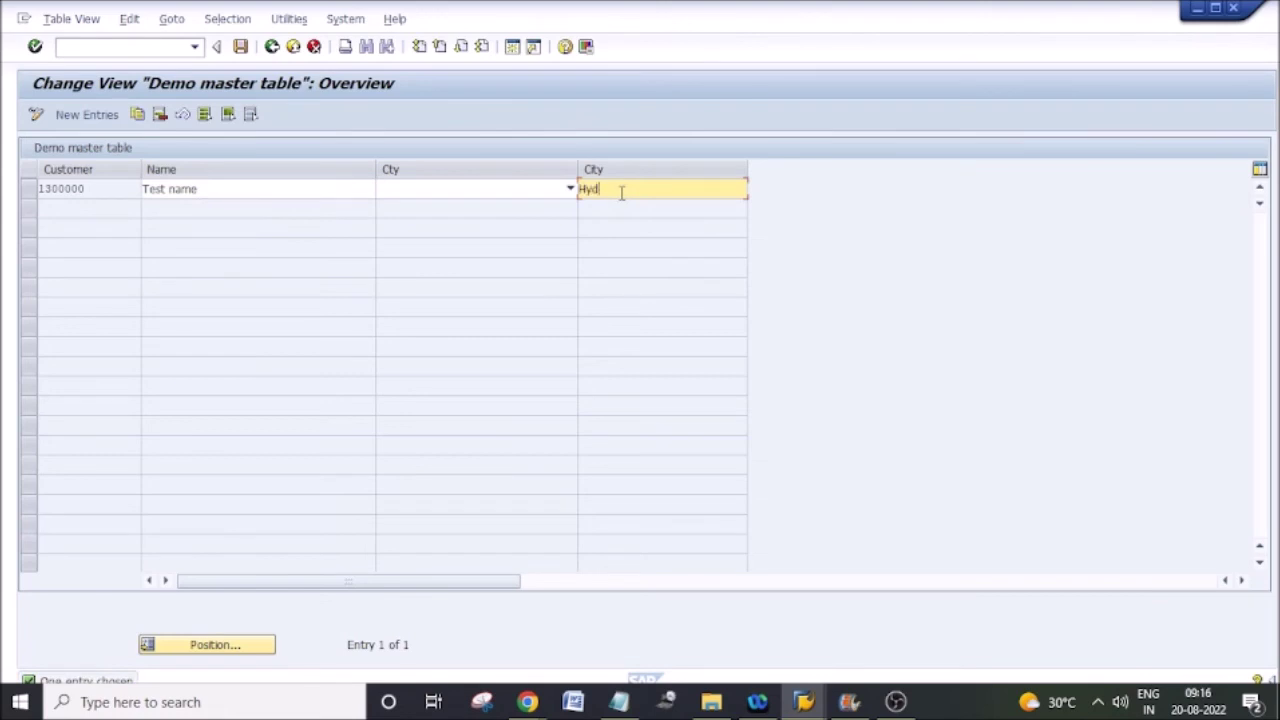
pyautogui.write('Hyd')
pyautogui.hotkey('ctrl', 's')
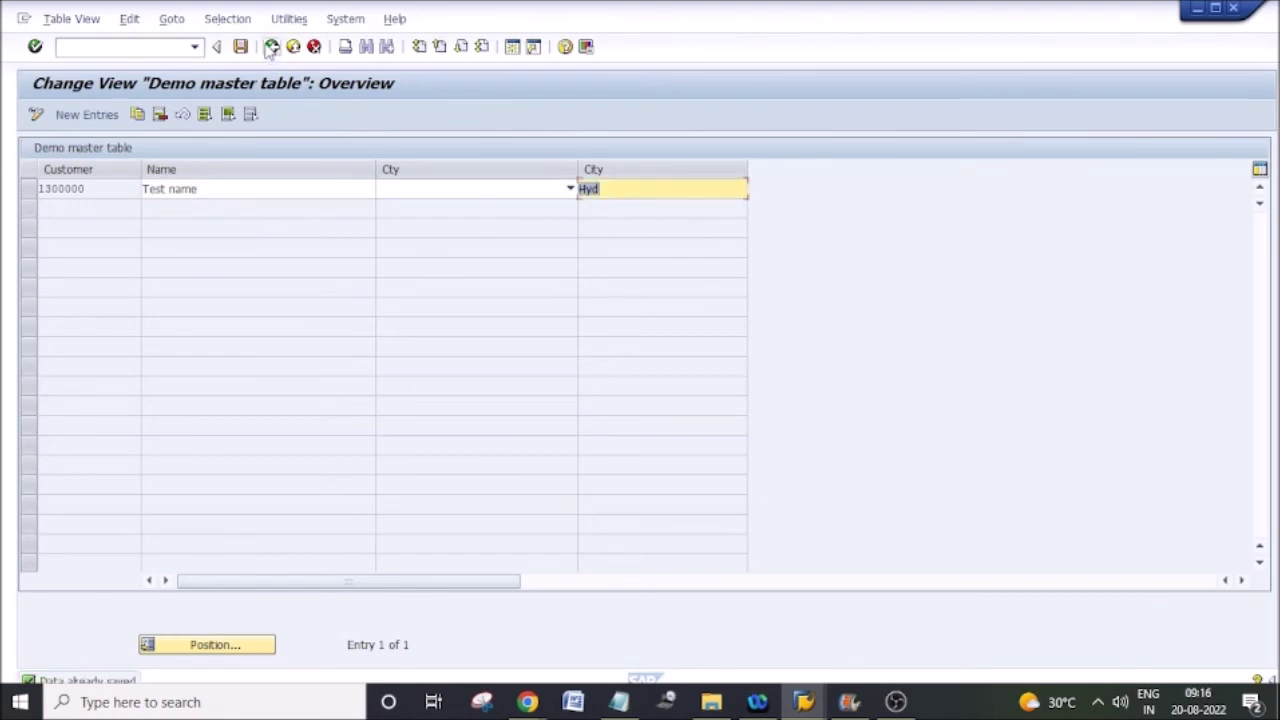
pyautogui.click(271, 47)
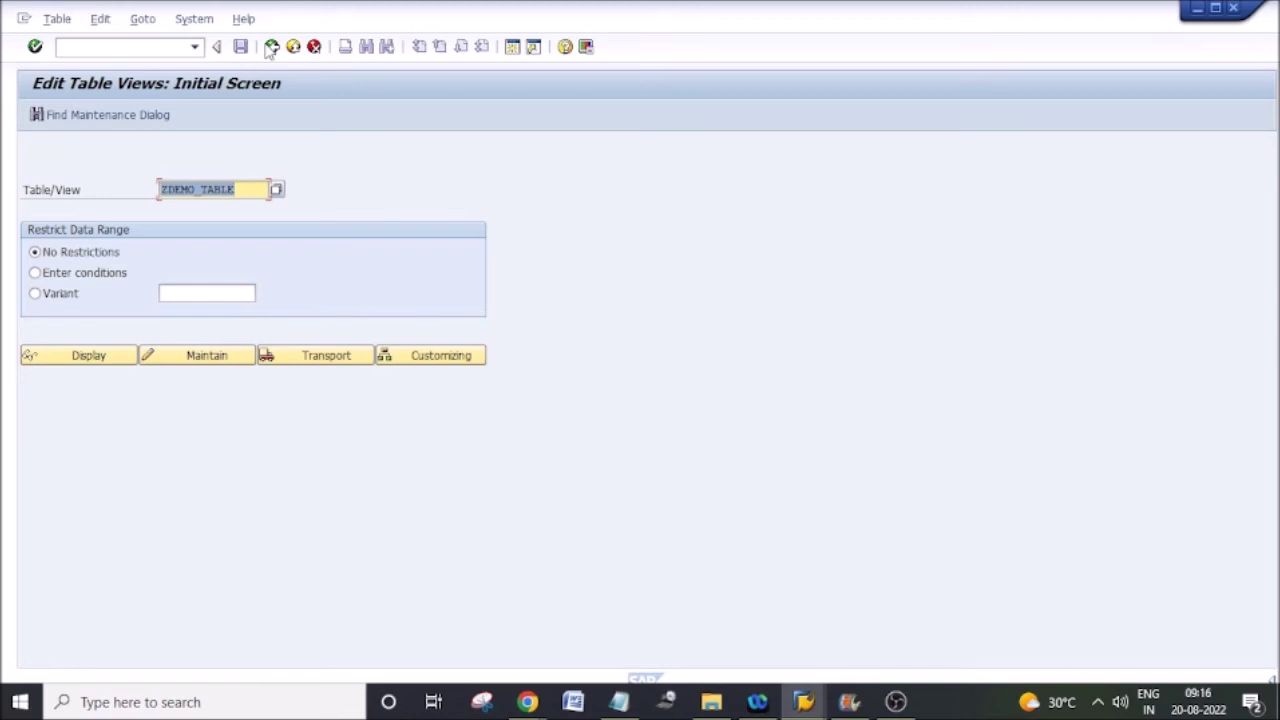
pyautogui.click(271, 47)
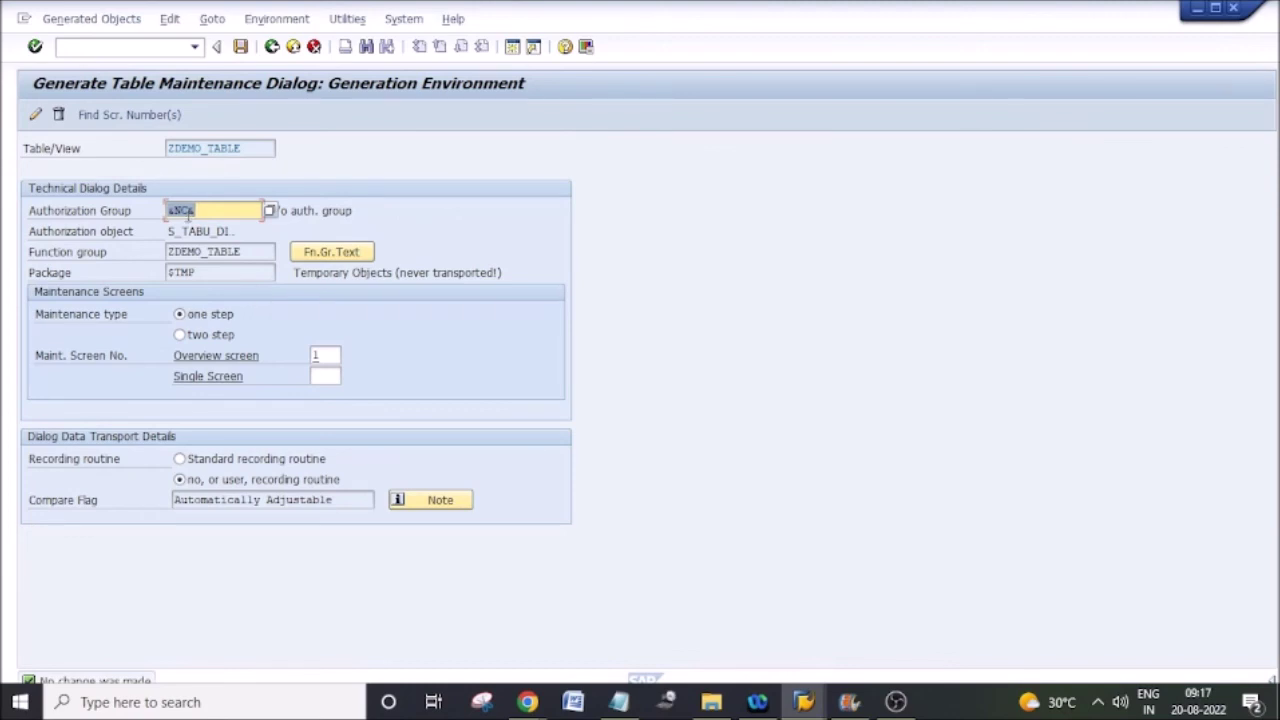
# Delete all generated objects of ZDEMO_TABLE's maintenance dialog, including the function group
pyautogui.click(60, 116)
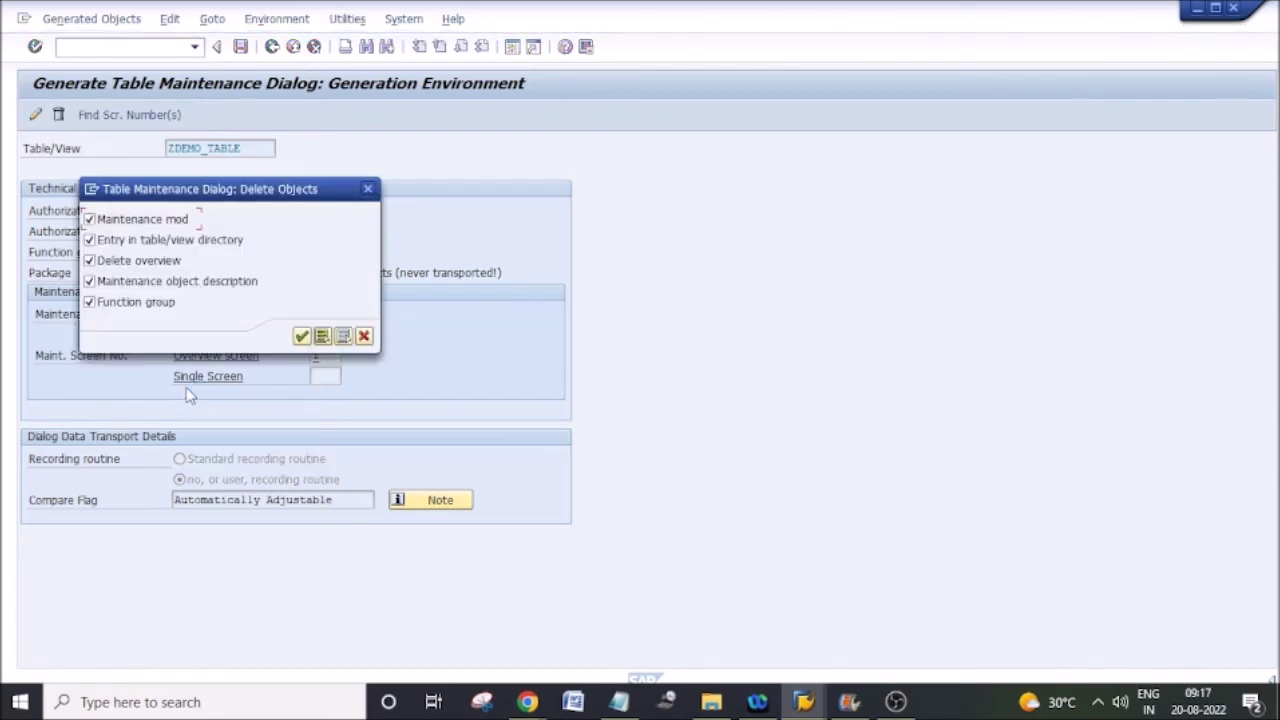
pyautogui.click(301, 337)
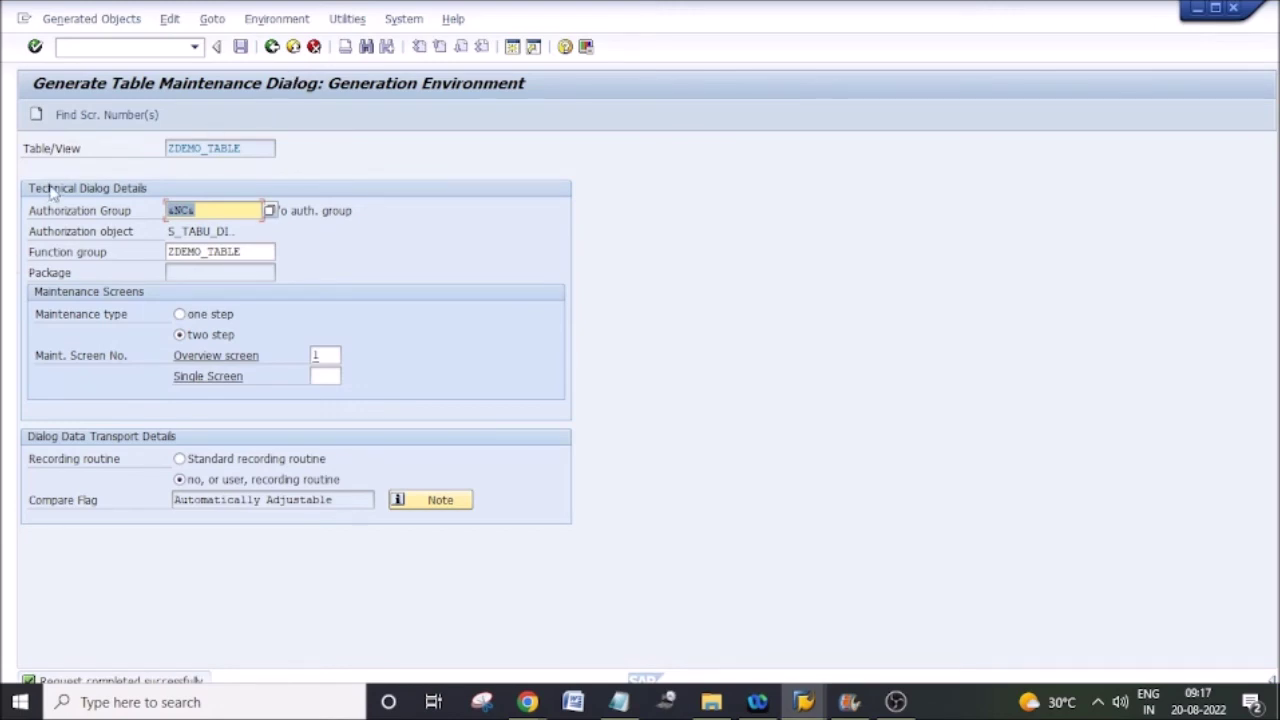
# Try to re-create the maintenance dialog and have the system propose its maintenance screen numbers
pyautogui.click(37, 117)
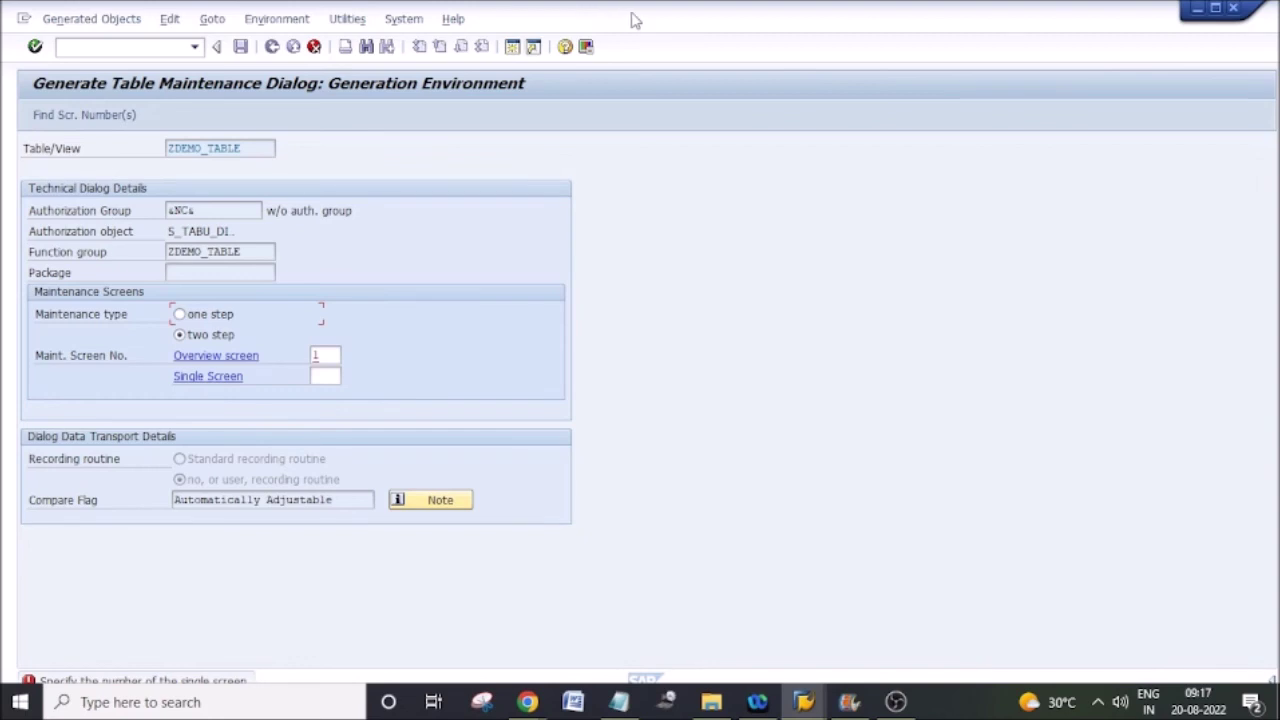
pyautogui.click(320, 356)
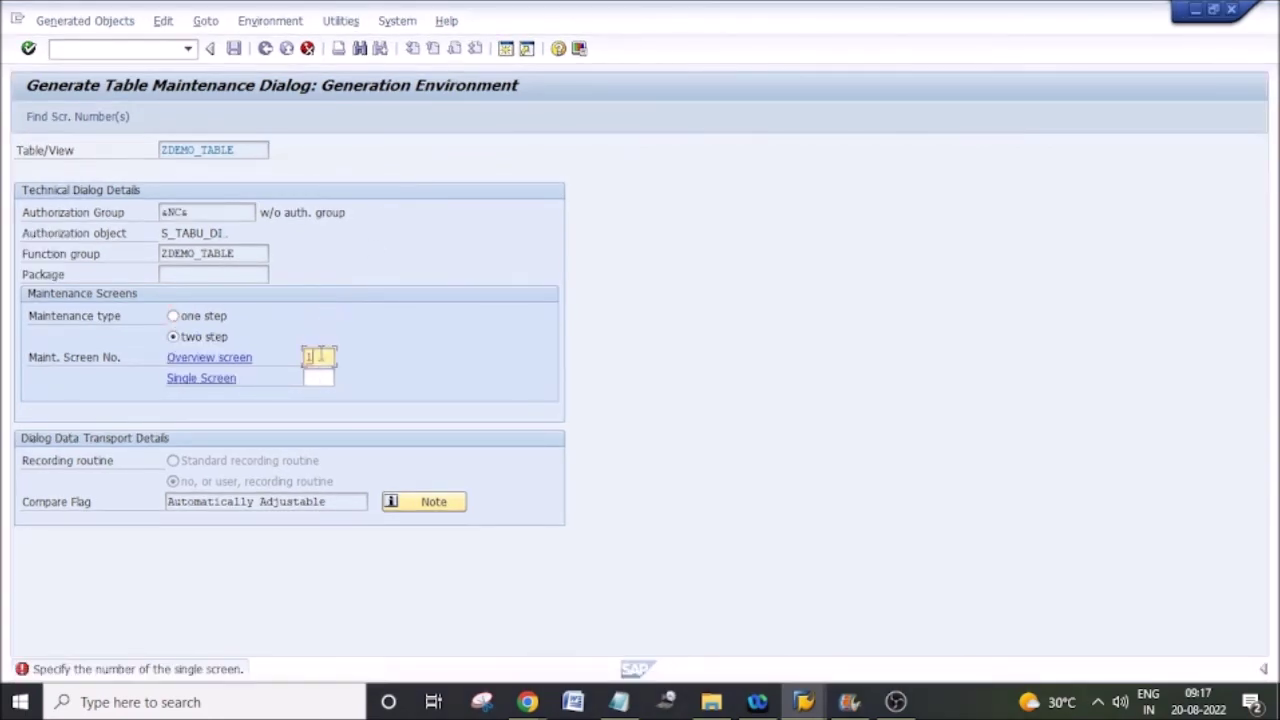
pyautogui.click(92, 116)
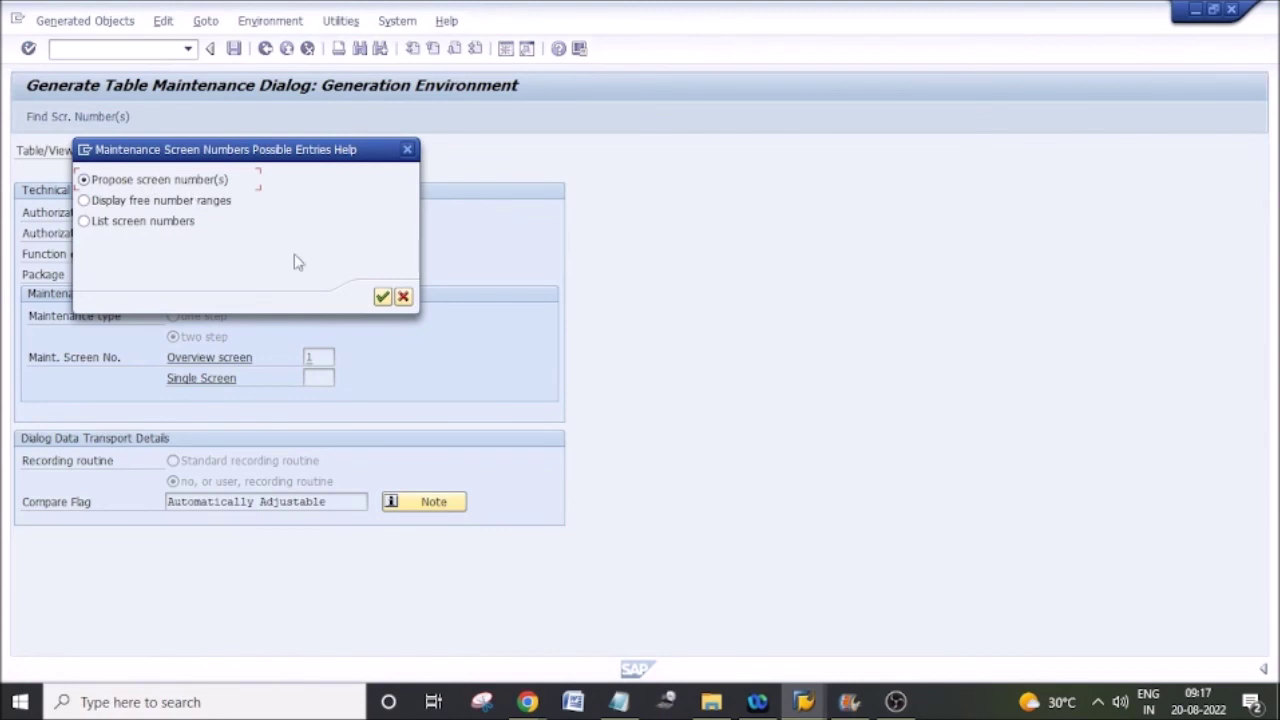
pyautogui.click(381, 296)
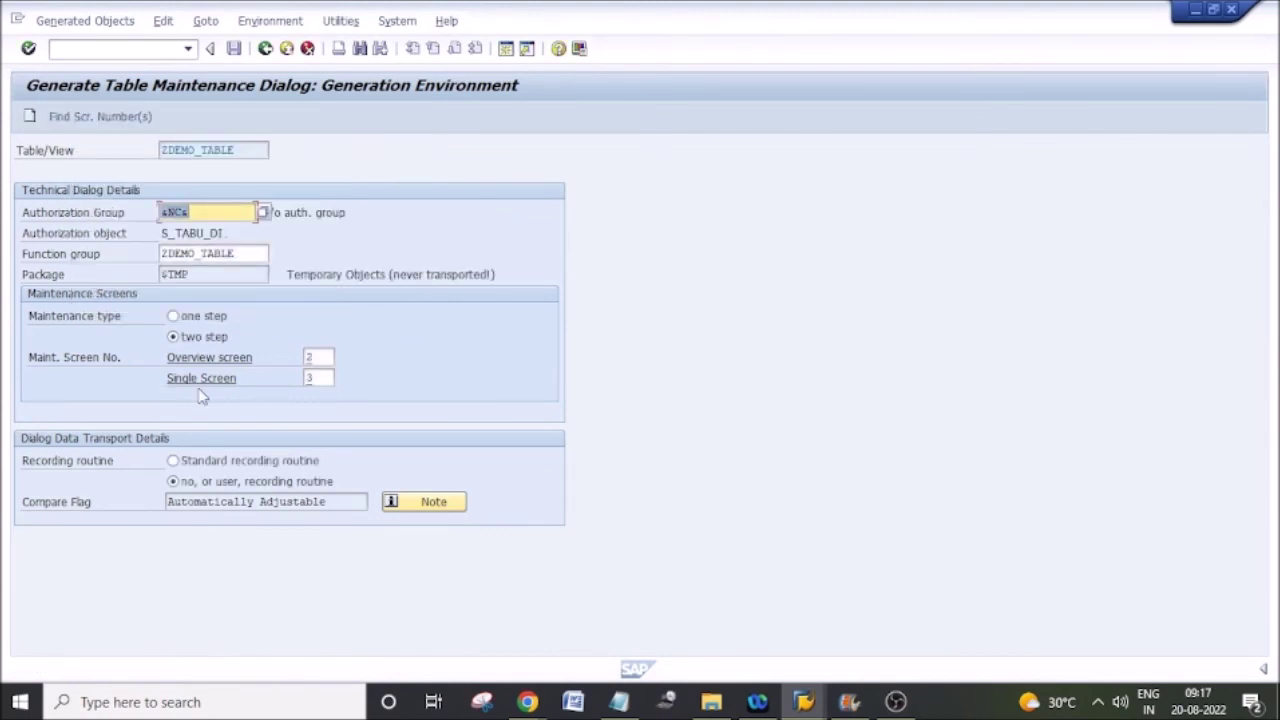
# Create the maintenance dialog as one step with overview screen 2 and no single screen, saving it in package $TMP
pyautogui.click(200, 322)
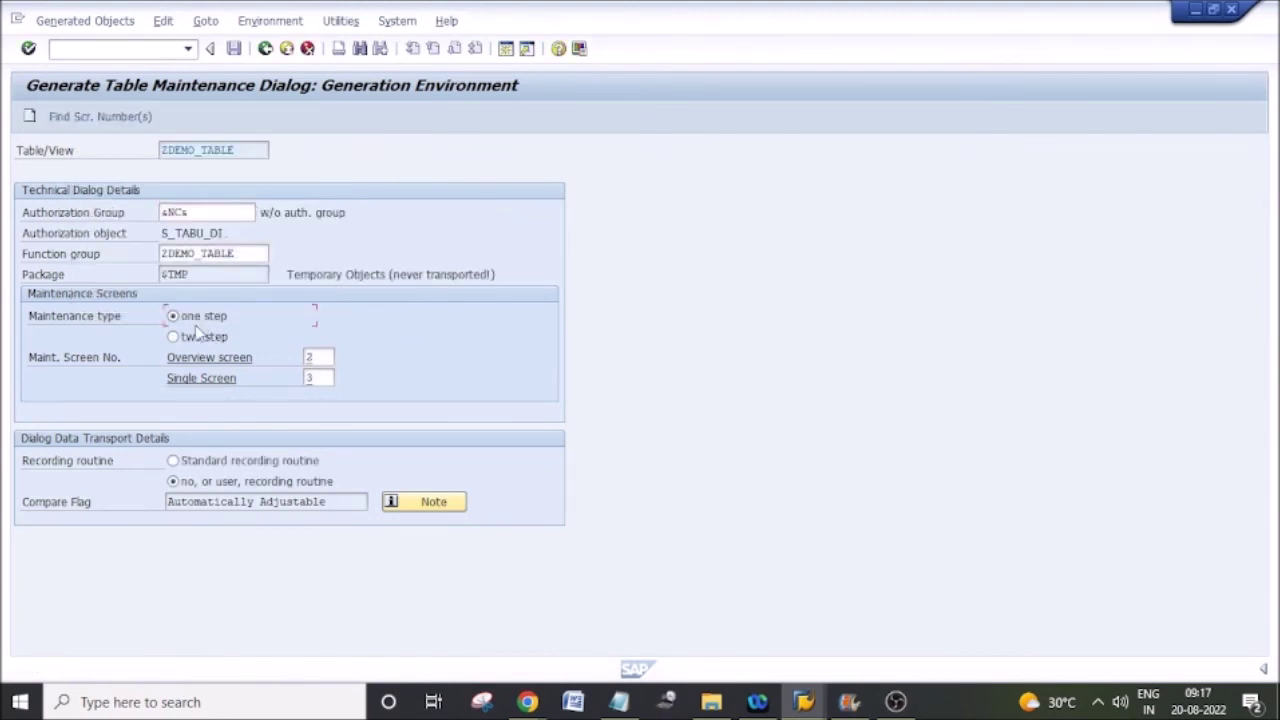
pyautogui.doubleClick(326, 377)
pyautogui.click(30, 117)
pyautogui.click(369, 439)
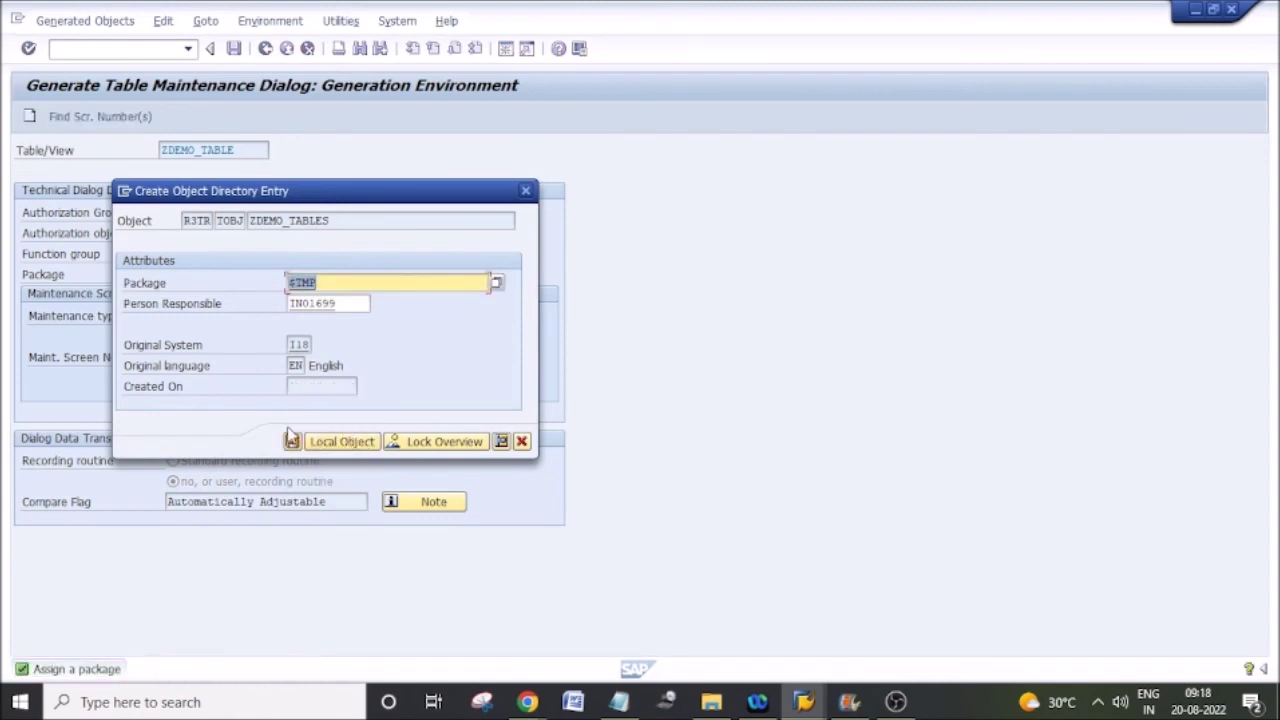
pyautogui.click(300, 440)
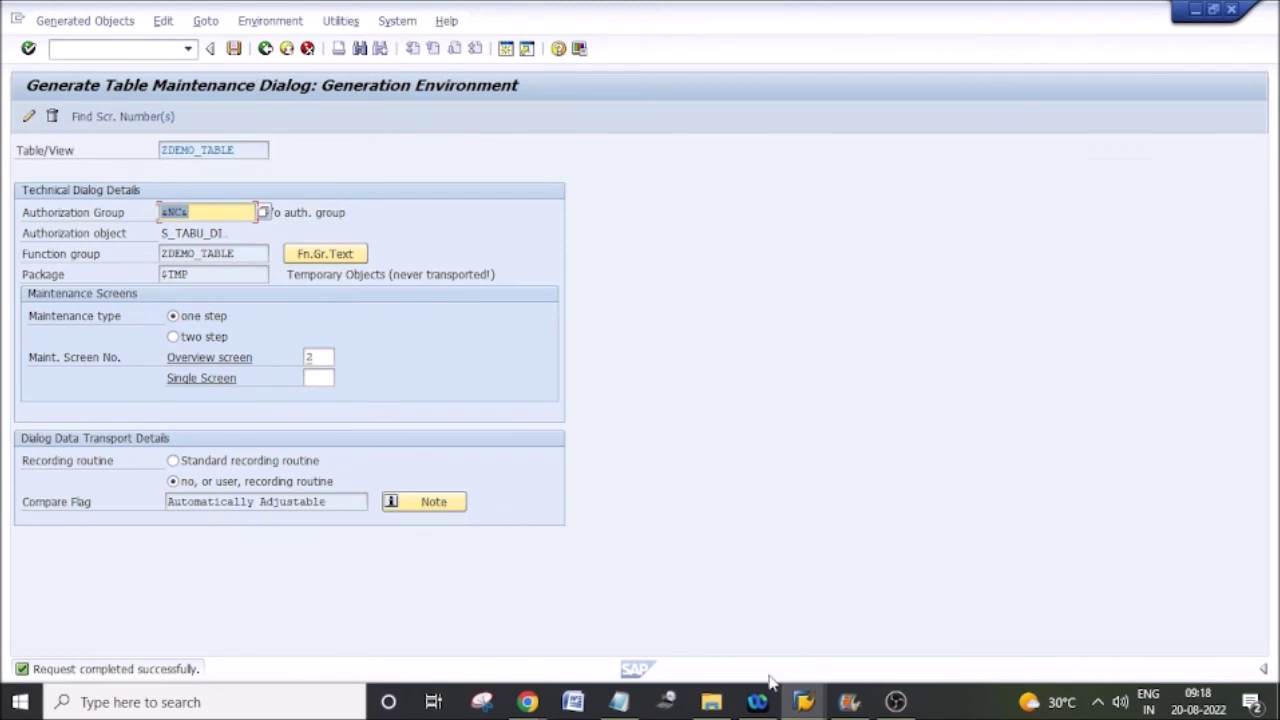
# Switch to the table view session and open ZDEMO_TABLE for maintenance through SM30 to check the re-created dialog
pyautogui.click(804, 702)
pyautogui.click(1032, 648)
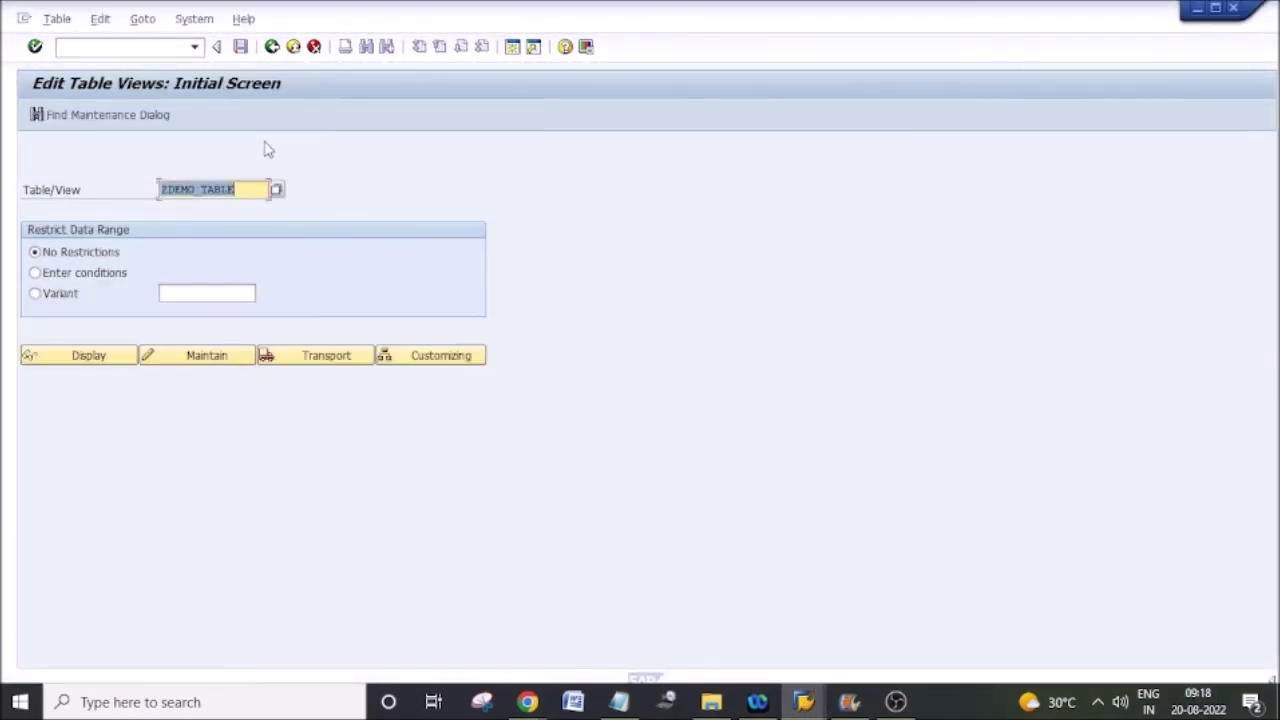
pyautogui.click(130, 50)
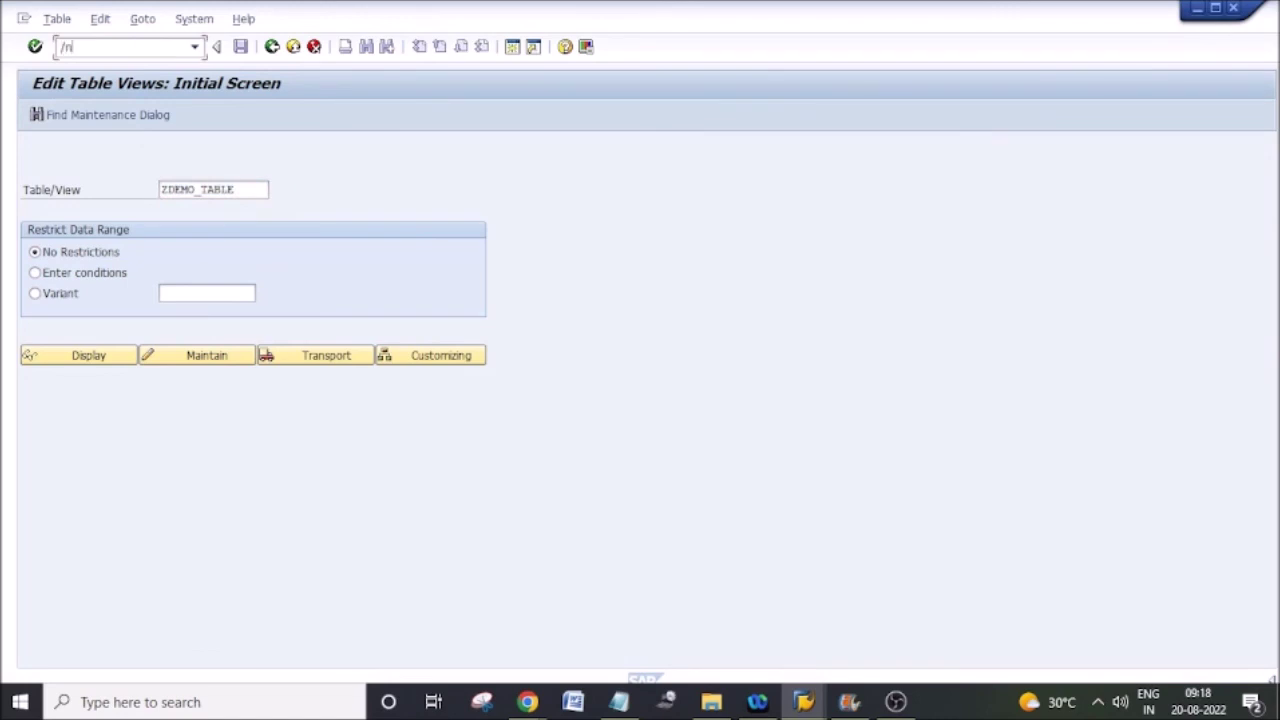
pyautogui.write('/nsm30')
pyautogui.press('Return')
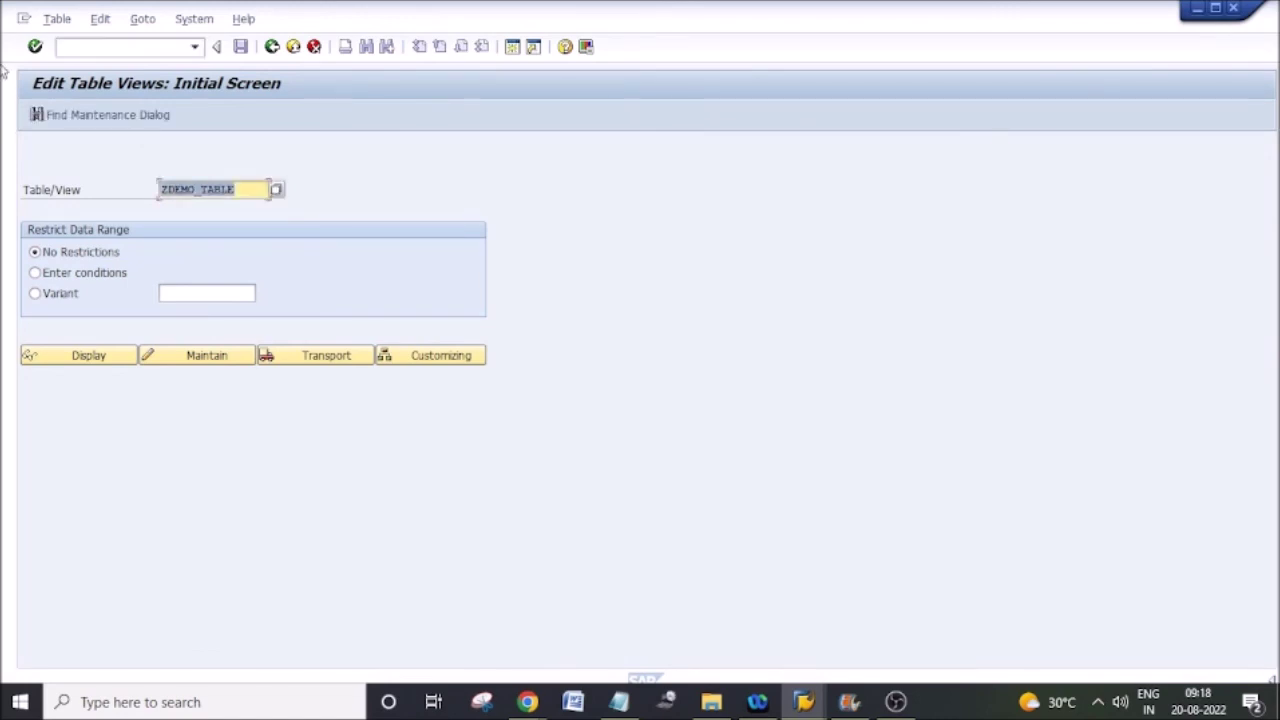
pyautogui.click(196, 365)
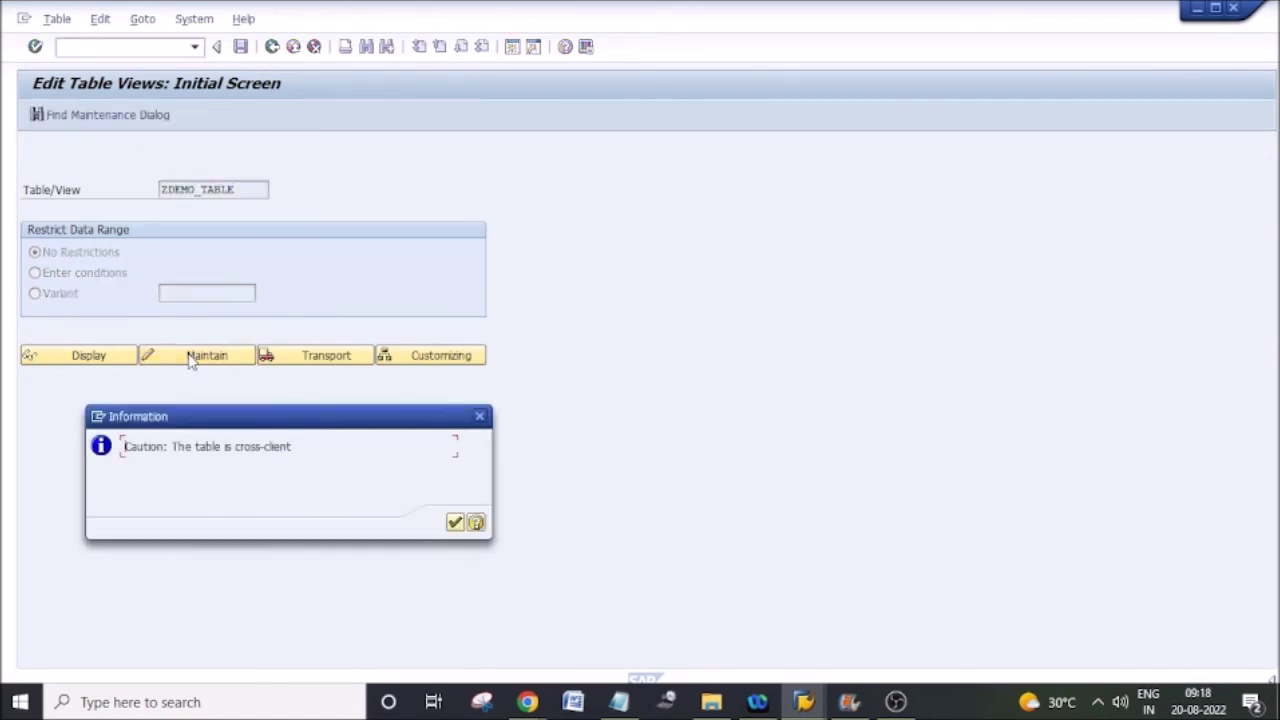
pyautogui.click(455, 522)
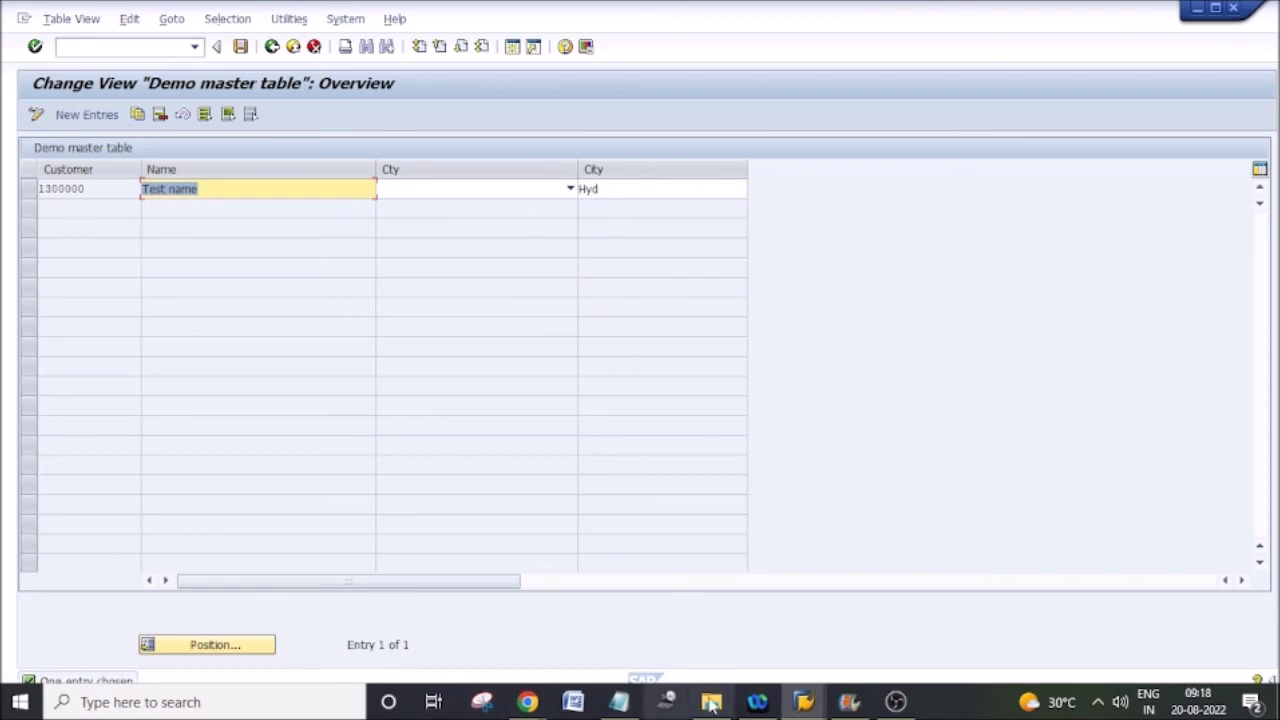
# Return to the generation environment session and open overview screen 0002 of ZDEMO_TABLE for modification, accepting the compare flag notice
pyautogui.click(804, 702)
pyautogui.click(820, 645)
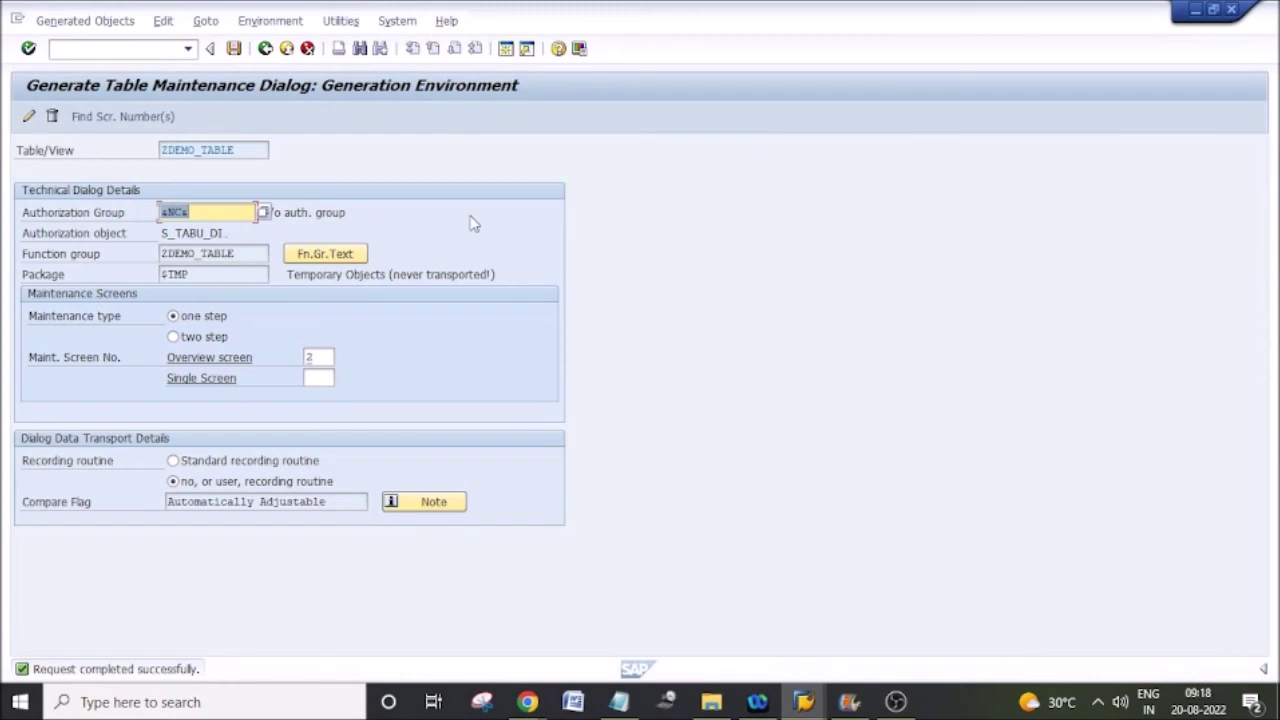
pyautogui.click(270, 21)
pyautogui.moveTo(284, 45)
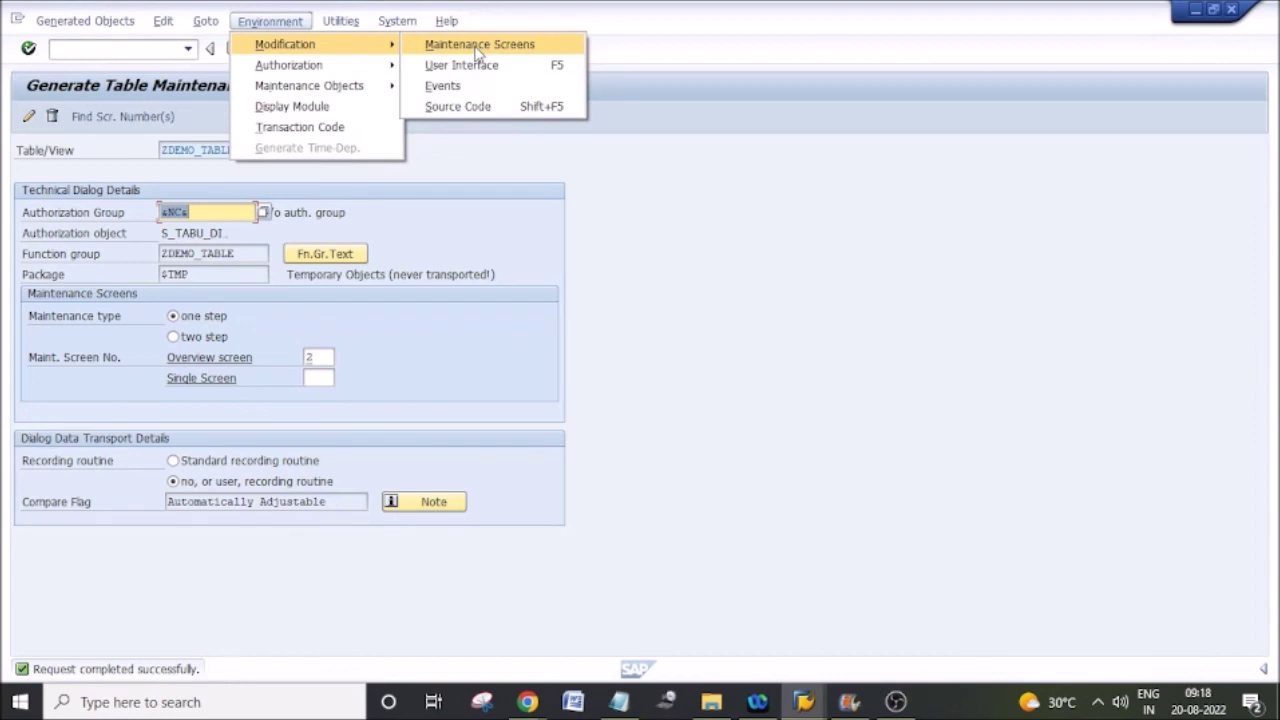
pyautogui.click(468, 46)
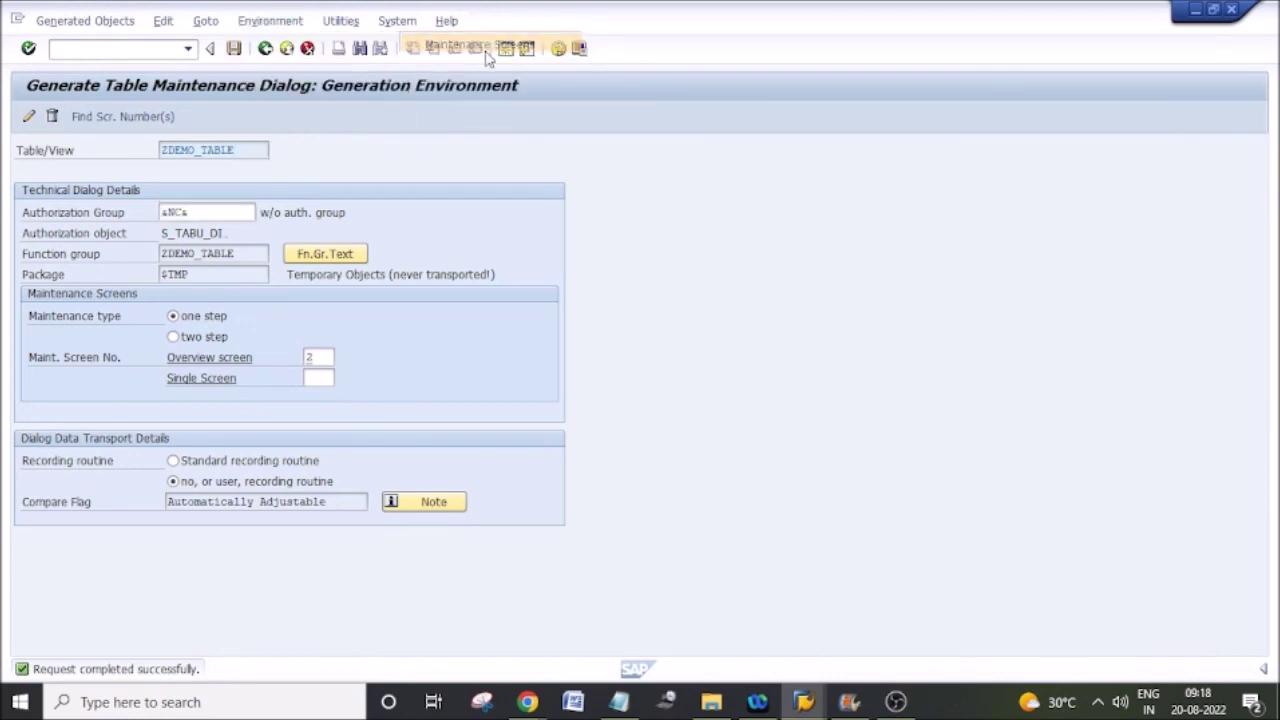
pyautogui.doubleClick(152, 223)
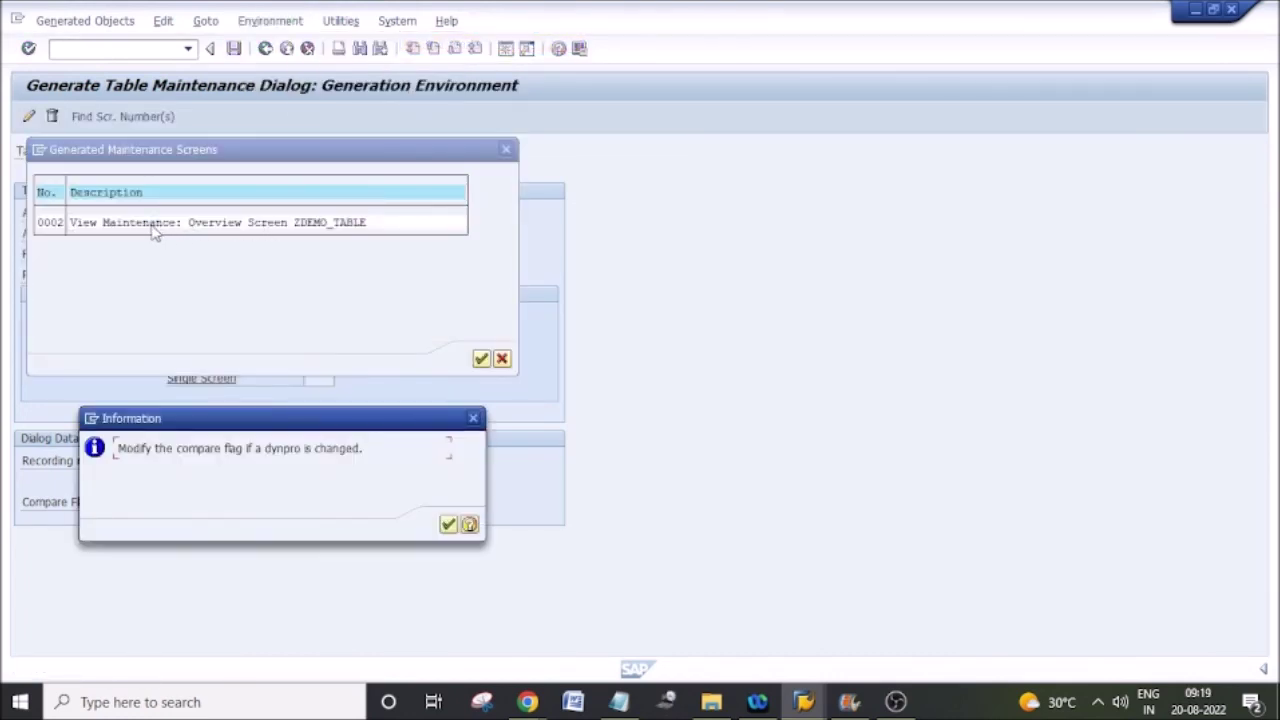
pyautogui.click(447, 525)
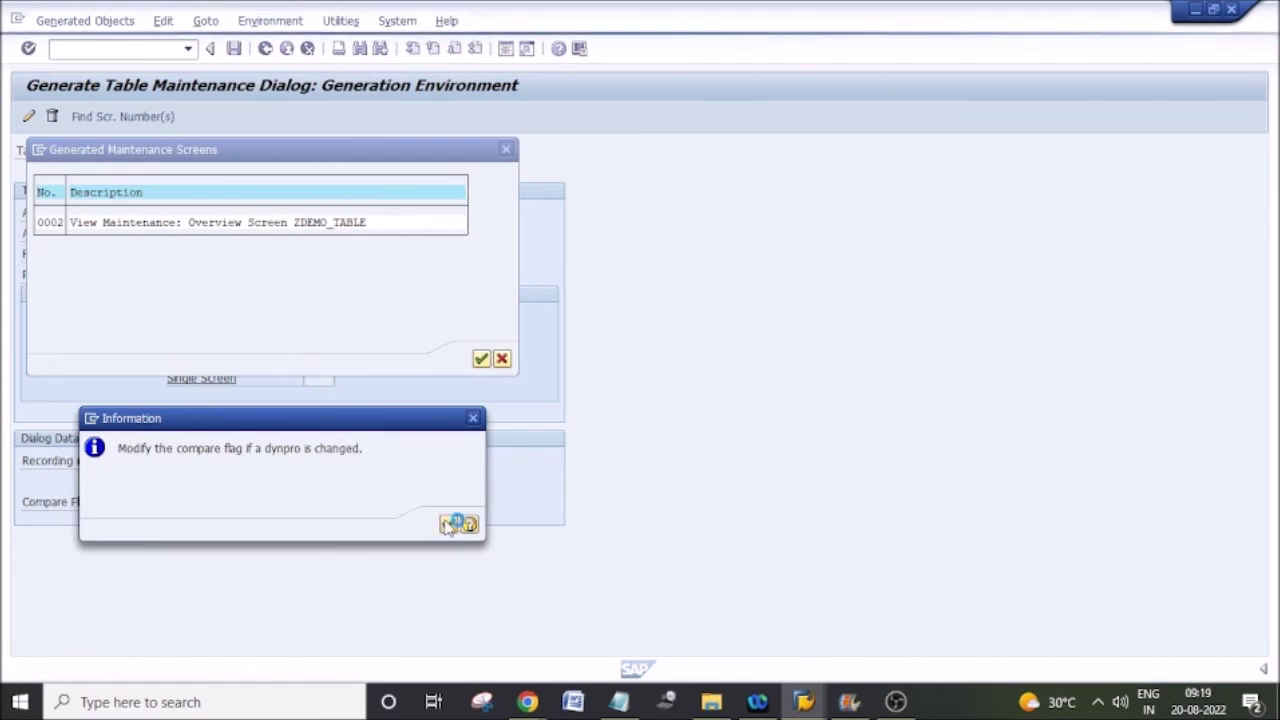